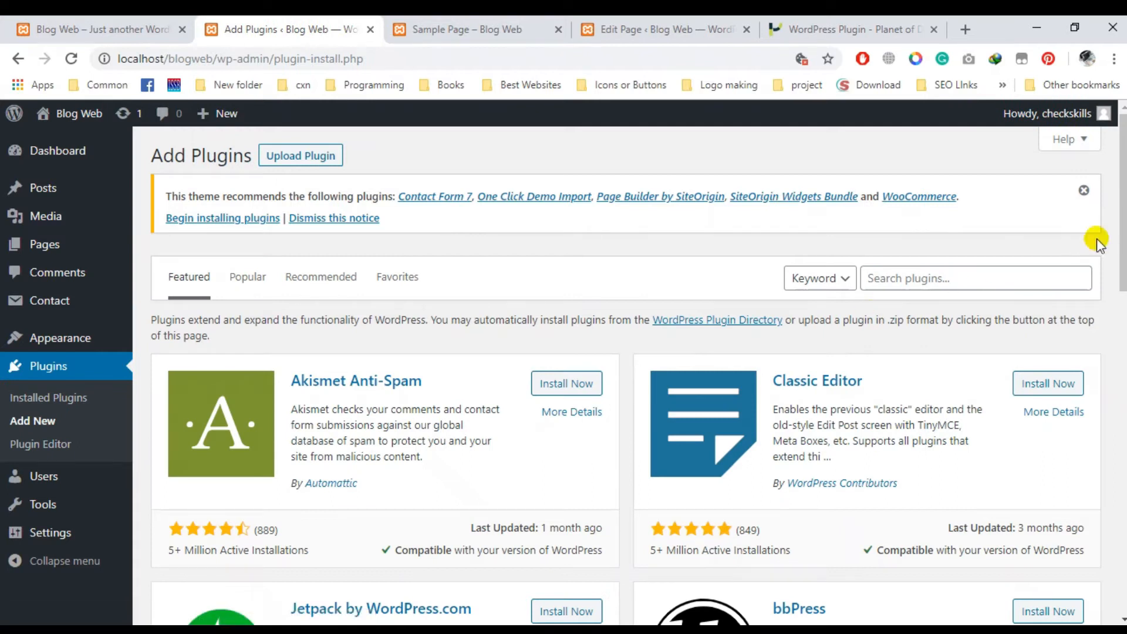
- Dismiss the theme's recommended-plugins notice on the Add Plugins page
{"action": "left_click", "coordinate": [1084, 190]}
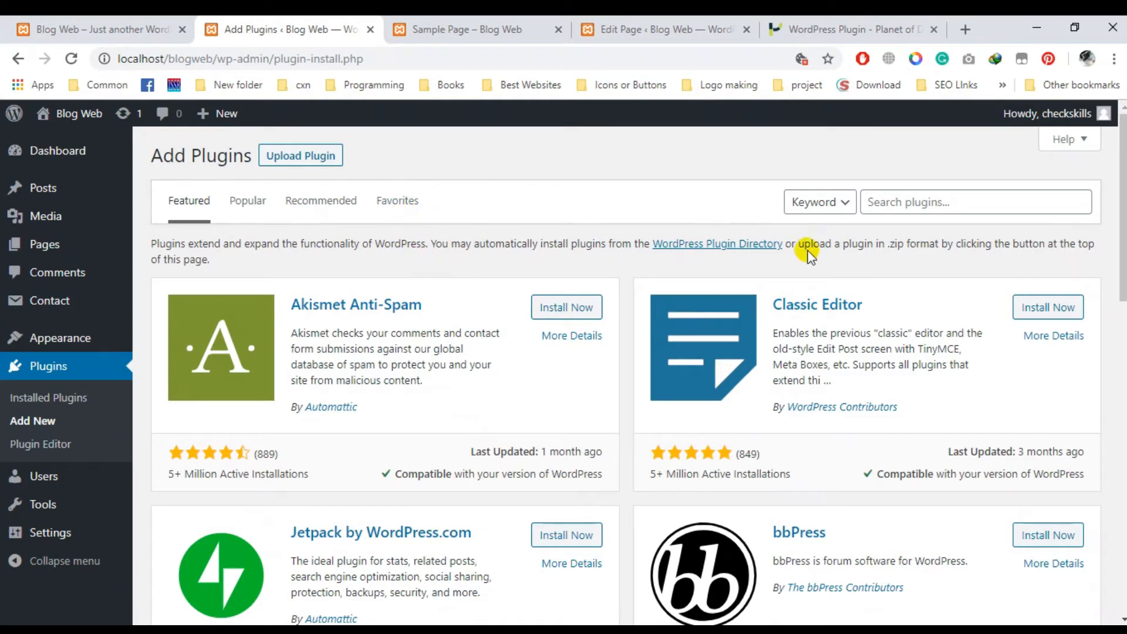
{"action": "scroll", "coordinate": [809, 343], "scroll_direction": "down", "scroll_amount": 4}
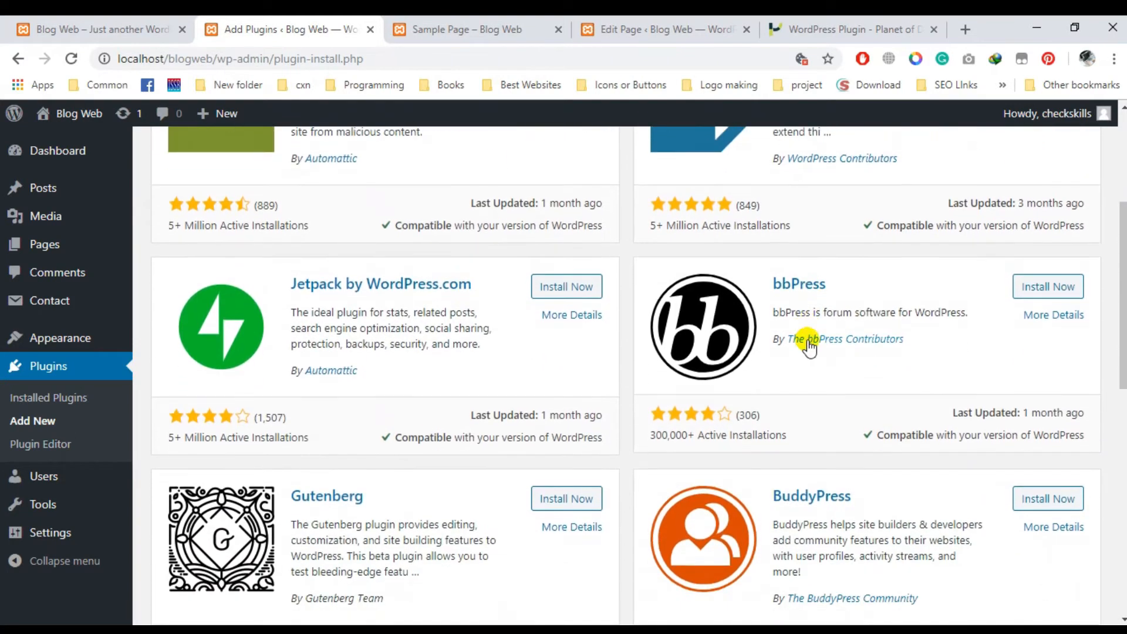
{"action": "scroll", "coordinate": [809, 350], "scroll_direction": "up", "scroll_amount": 4}
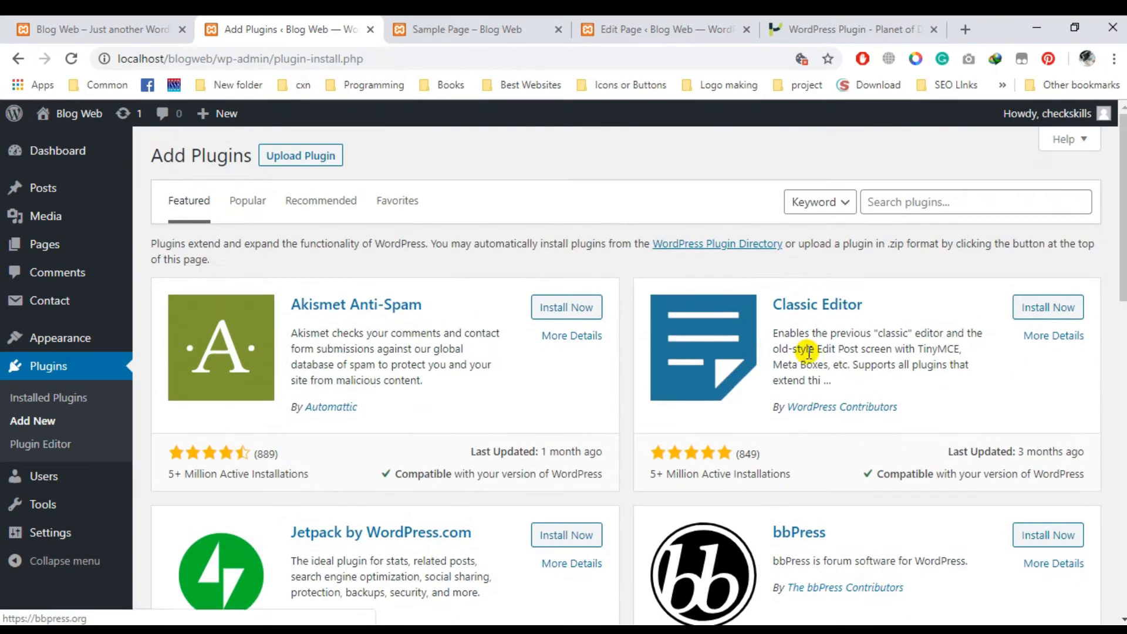
- Search the plugin directory for "wp fastest cache" and install the WP Fastest Cache plugin
{"action": "left_click", "coordinate": [939, 202]}
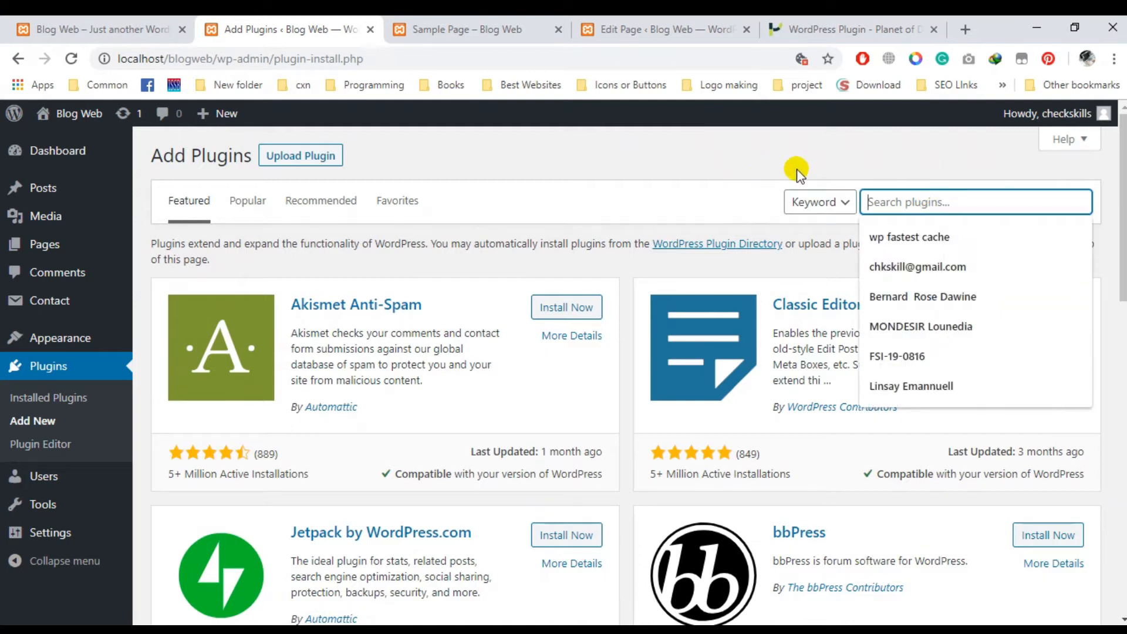
{"action": "type", "text": "a"}
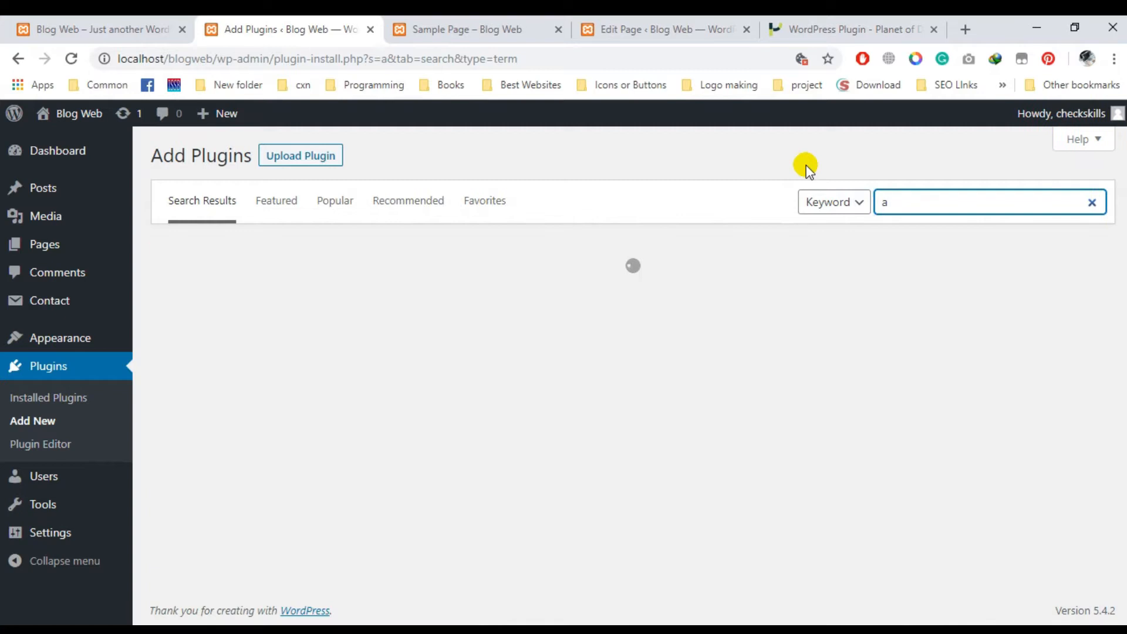
{"action": "type", "text": "wp"}
{"action": "key", "text": "Down"}
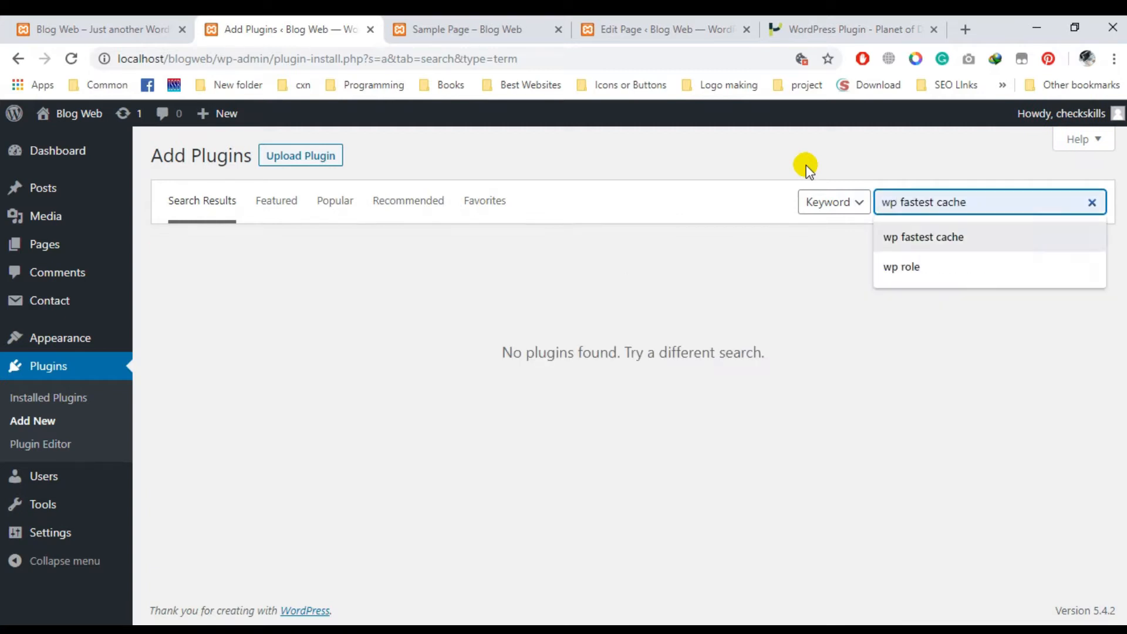
{"action": "key", "text": "Escape"}
{"action": "type", "text": "fa"}
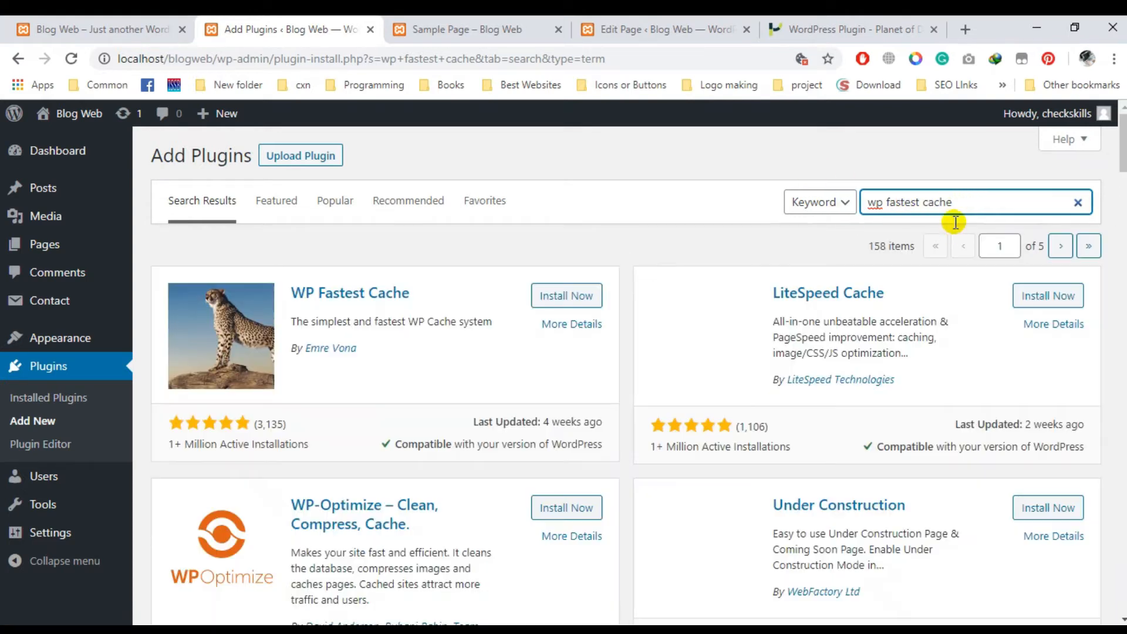
{"action": "left_click", "coordinate": [573, 297]}
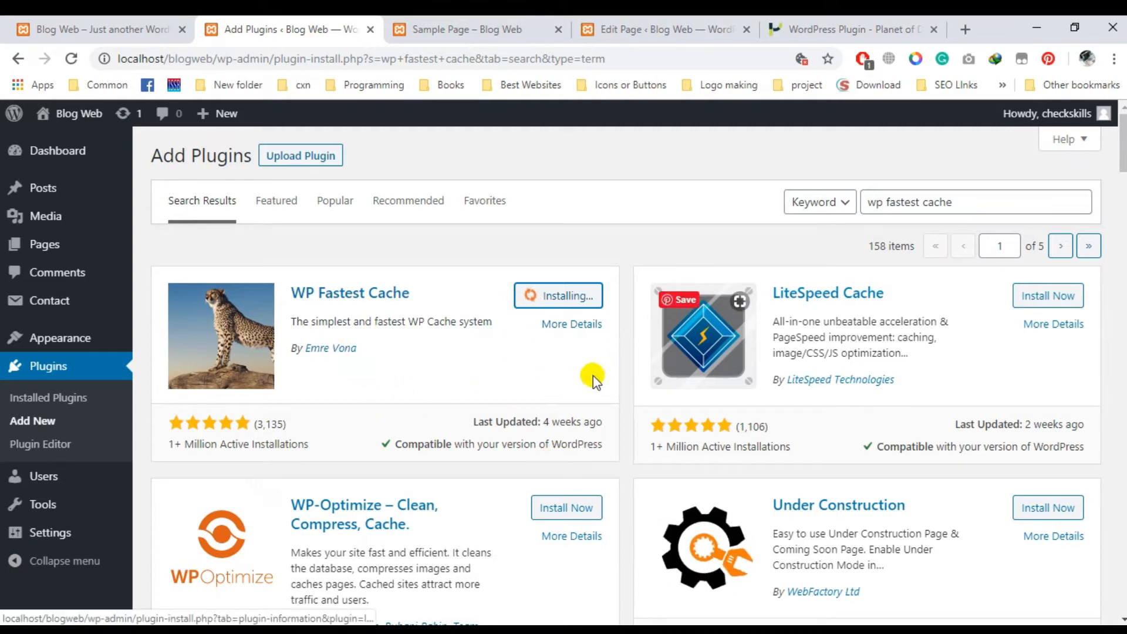
- Open the WP Fastest Cache details page in a new browser tab and switch to it
{"action": "right_click", "coordinate": [334, 300]}
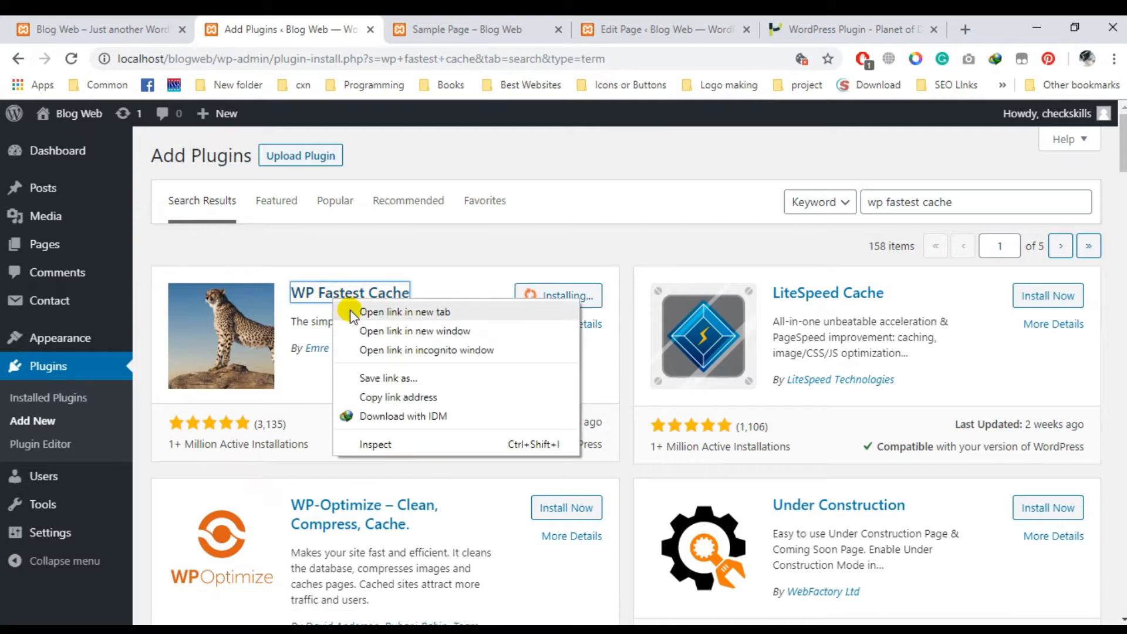
{"action": "left_click", "coordinate": [352, 312]}
{"action": "left_click", "coordinate": [395, 26]}
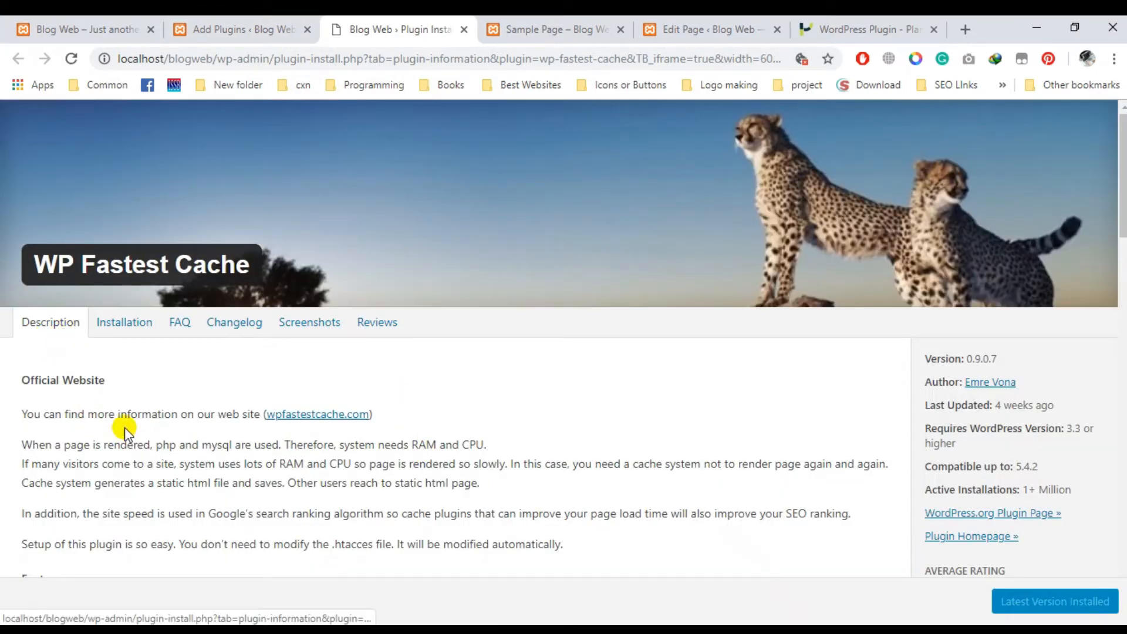
- Examine the WP Fastest Cache description, including its features, Premium Performance Optimization section and supported languages
{"action": "scroll", "coordinate": [121, 423], "scroll_direction": "down", "scroll_amount": 5}
{"action": "scroll", "coordinate": [119, 410], "scroll_direction": "down", "scroll_amount": 6}
{"action": "scroll", "coordinate": [126, 376], "scroll_direction": "up", "scroll_amount": 5}
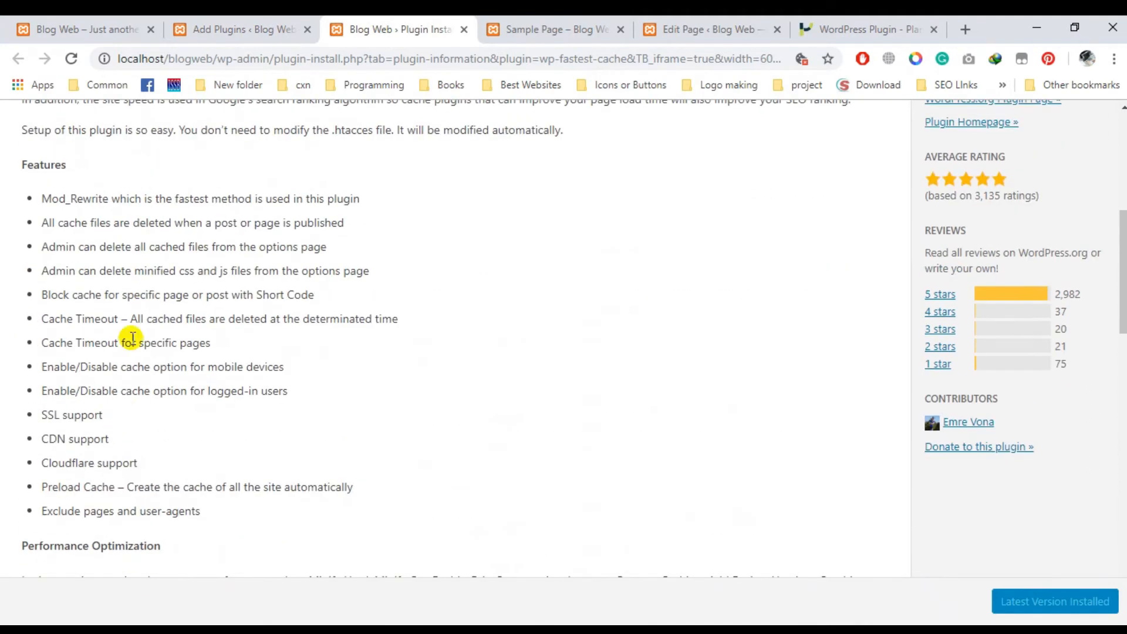
{"action": "scroll", "coordinate": [91, 229], "scroll_direction": "down", "scroll_amount": 10}
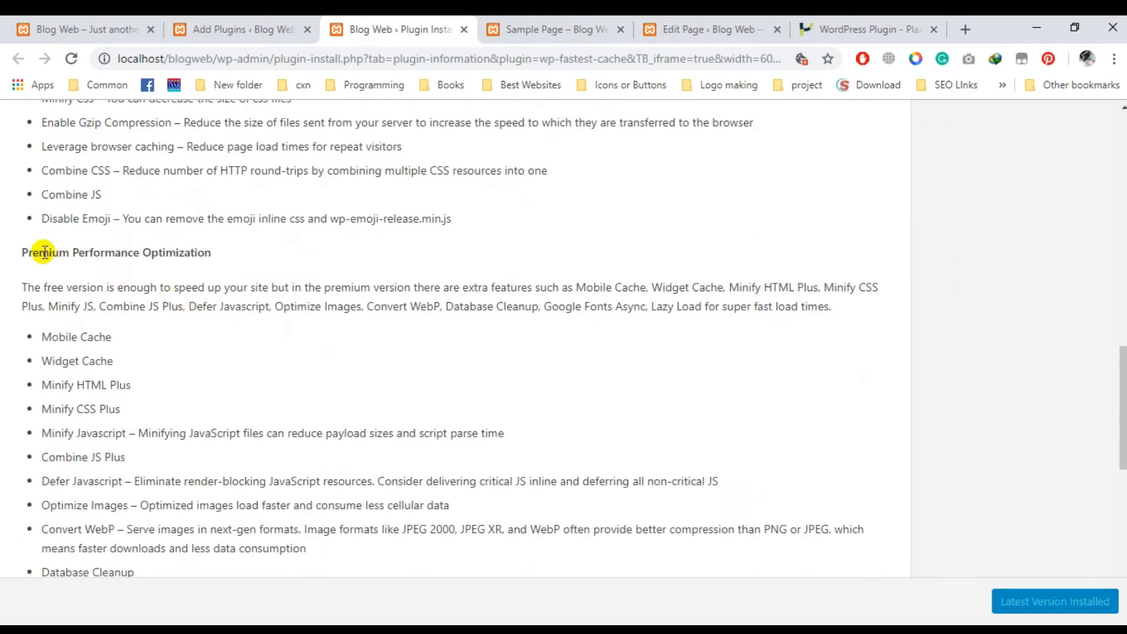
{"action": "triple_click", "coordinate": [43, 253]}
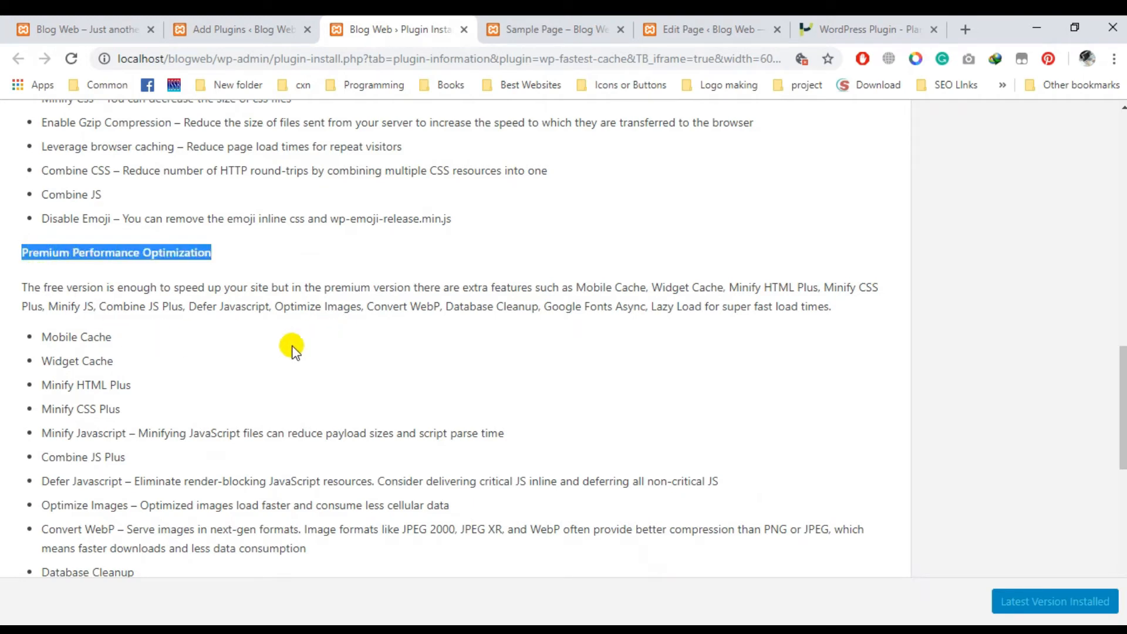
{"action": "scroll", "coordinate": [291, 347], "scroll_direction": "down", "scroll_amount": 3}
{"action": "scroll", "coordinate": [285, 345], "scroll_direction": "down", "scroll_amount": 6}
{"action": "scroll", "coordinate": [242, 365], "scroll_direction": "up", "scroll_amount": 7}
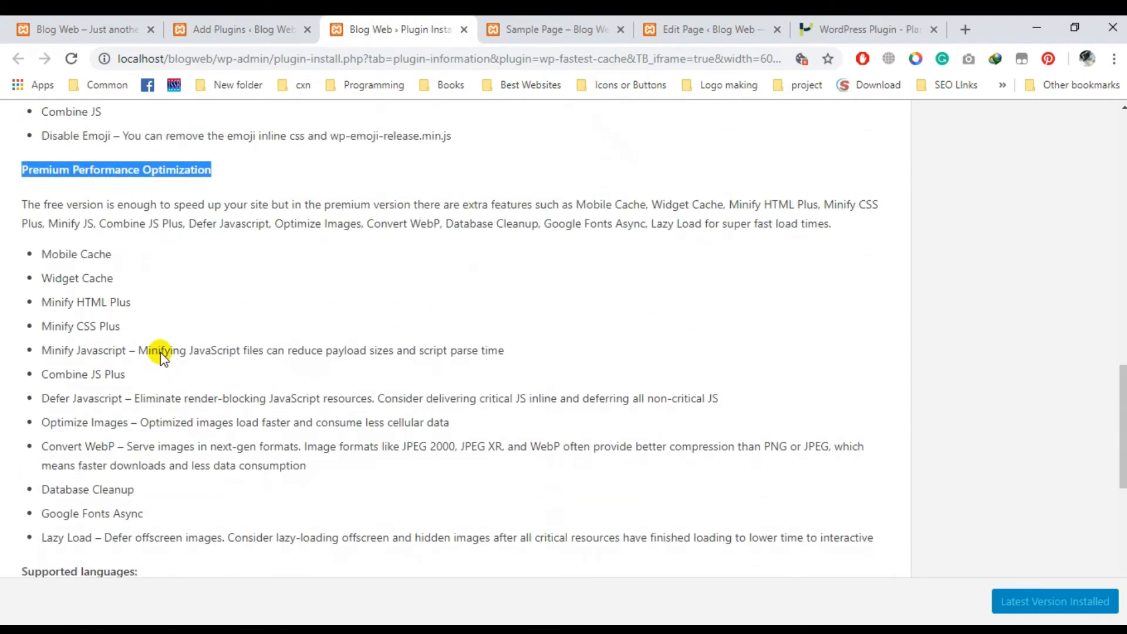
{"action": "scroll", "coordinate": [162, 355], "scroll_direction": "down", "scroll_amount": 7}
{"action": "scroll", "coordinate": [162, 358], "scroll_direction": "down", "scroll_amount": 2}
{"action": "scroll", "coordinate": [291, 470], "scroll_direction": "up", "scroll_amount": 12}
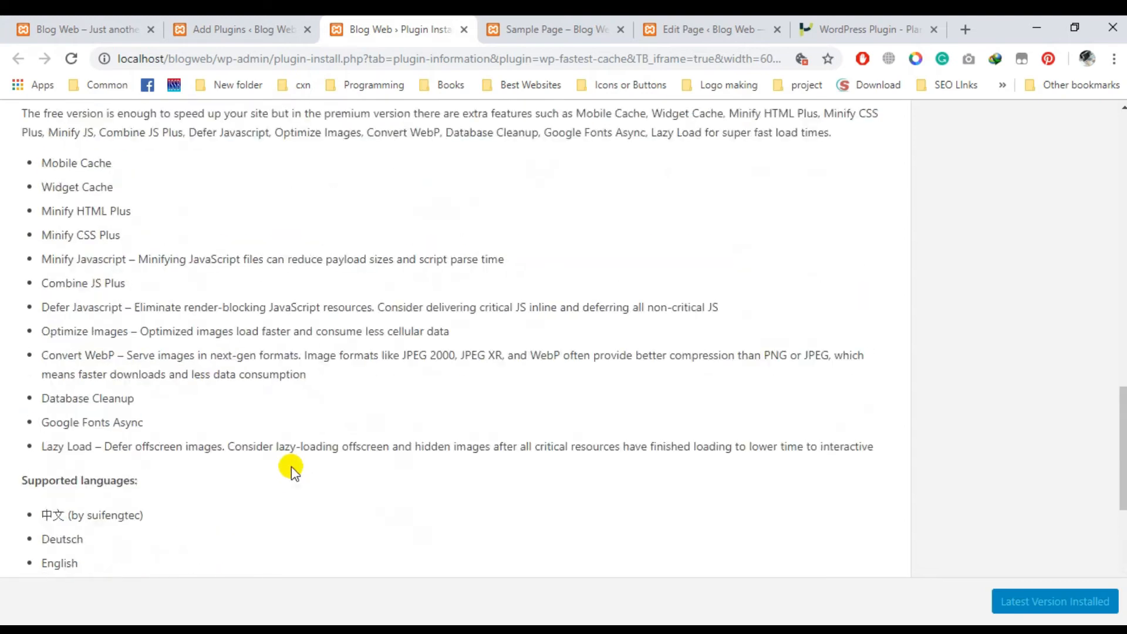
{"action": "scroll", "coordinate": [369, 337], "scroll_direction": "up", "scroll_amount": 3}
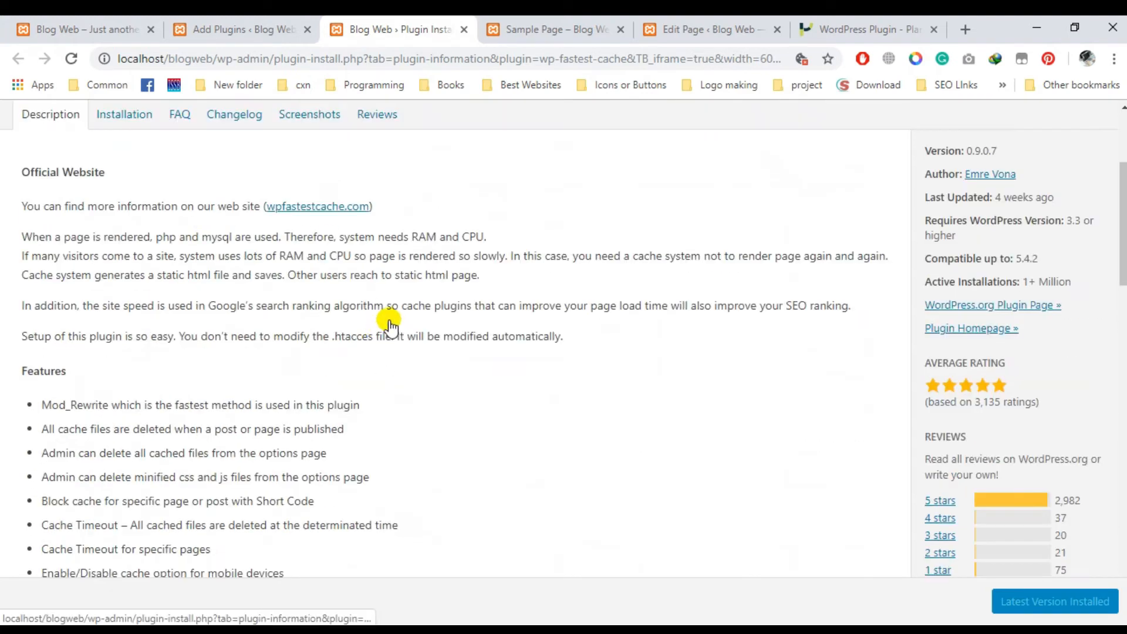
{"action": "scroll", "coordinate": [135, 124], "scroll_direction": "up", "scroll_amount": 4}
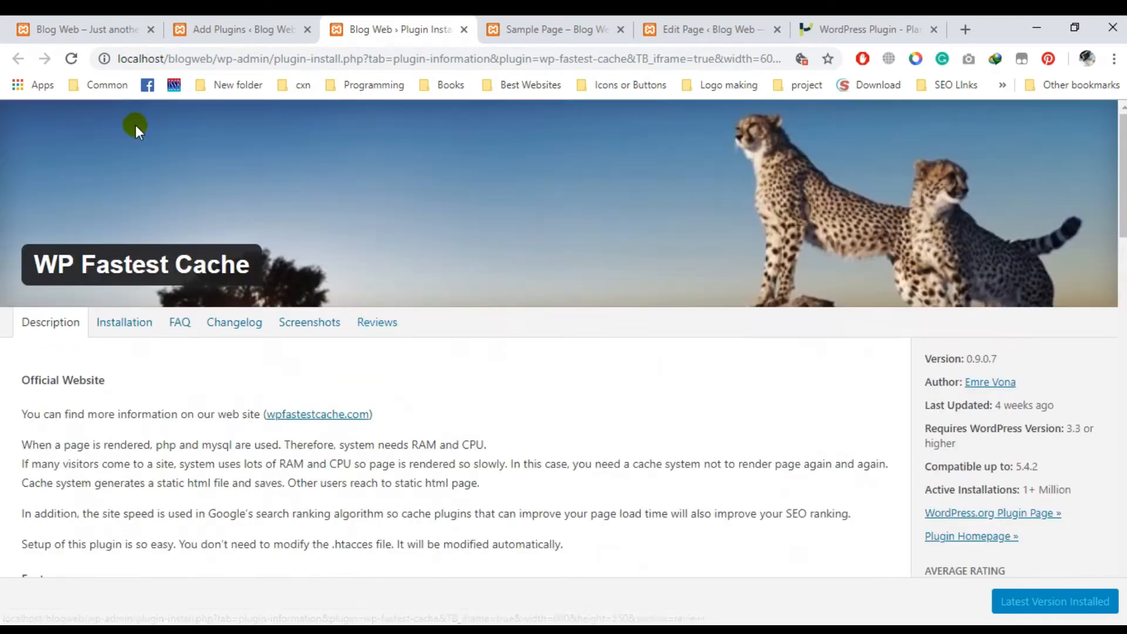
- Review the plugin's installation instructions and its screenshots of performance comparisons, caching diagrams and settings
{"action": "left_click", "coordinate": [126, 332]}
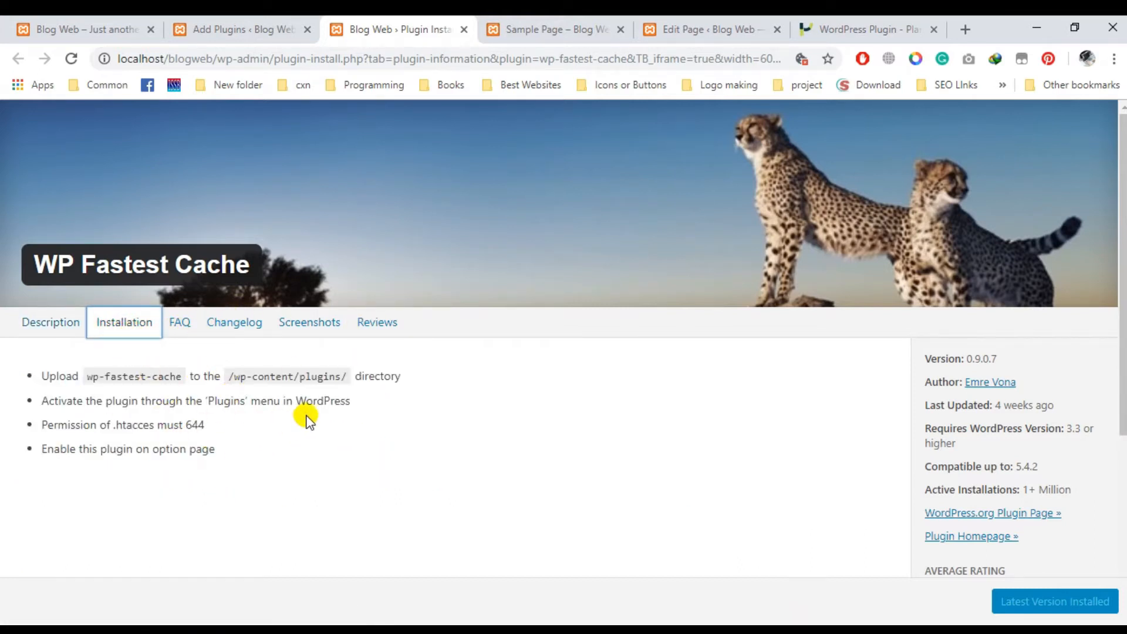
{"action": "left_click", "coordinate": [287, 330]}
{"action": "scroll", "coordinate": [390, 453], "scroll_direction": "down", "scroll_amount": 6}
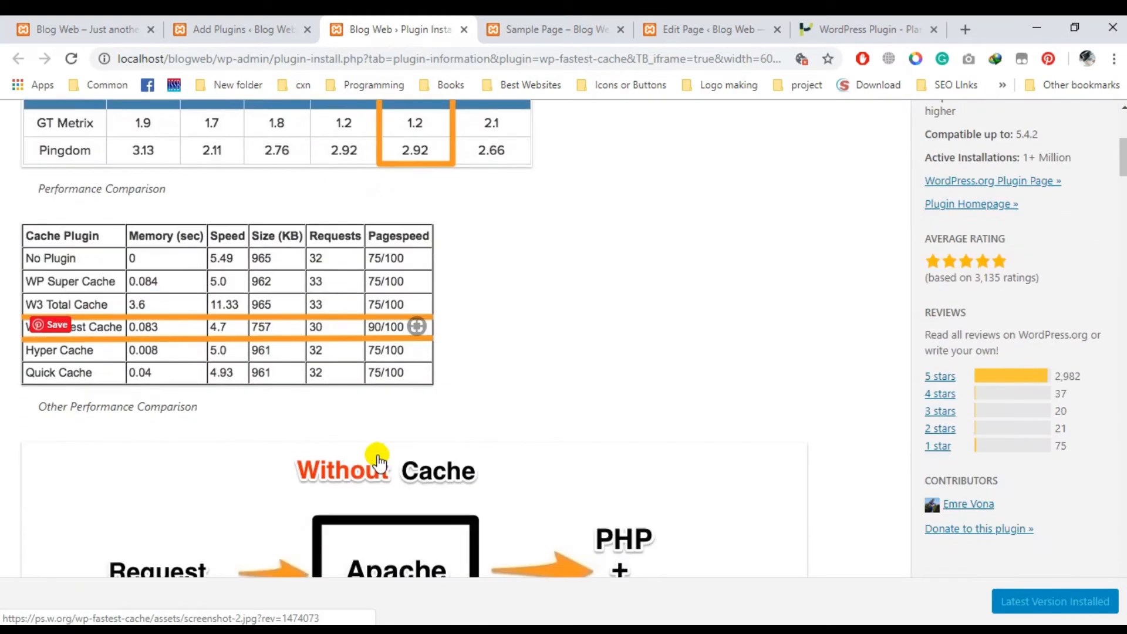
{"action": "scroll", "coordinate": [381, 461], "scroll_direction": "up", "scroll_amount": 6}
{"action": "scroll", "coordinate": [415, 414], "scroll_direction": "down", "scroll_amount": 14}
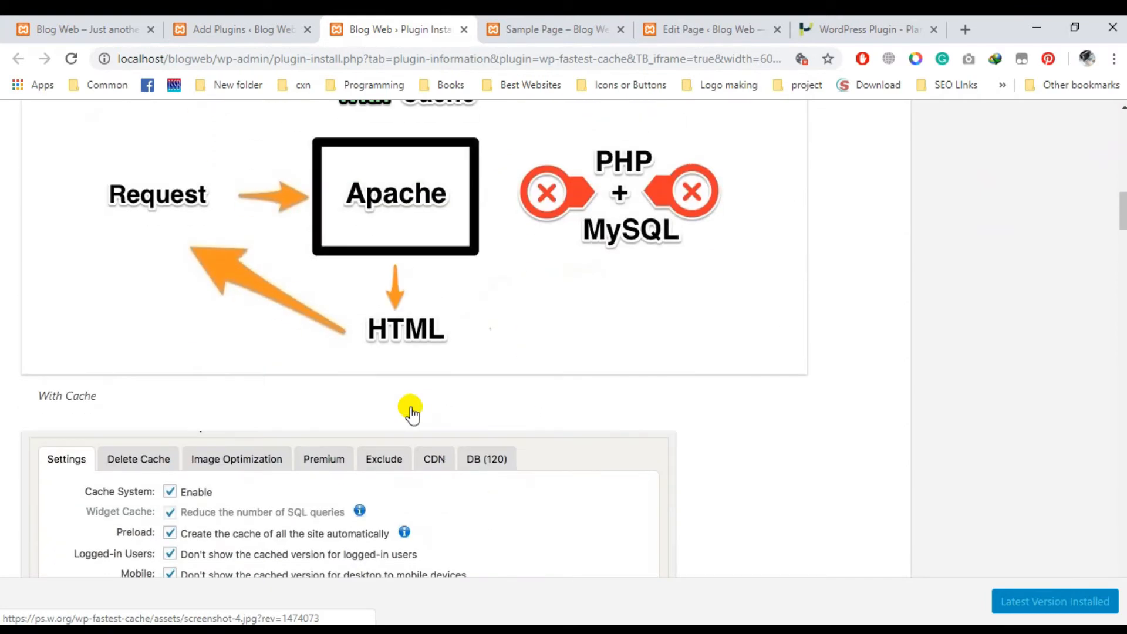
{"action": "scroll", "coordinate": [414, 414], "scroll_direction": "up", "scroll_amount": 2}
{"action": "scroll", "coordinate": [413, 414], "scroll_direction": "down", "scroll_amount": 9}
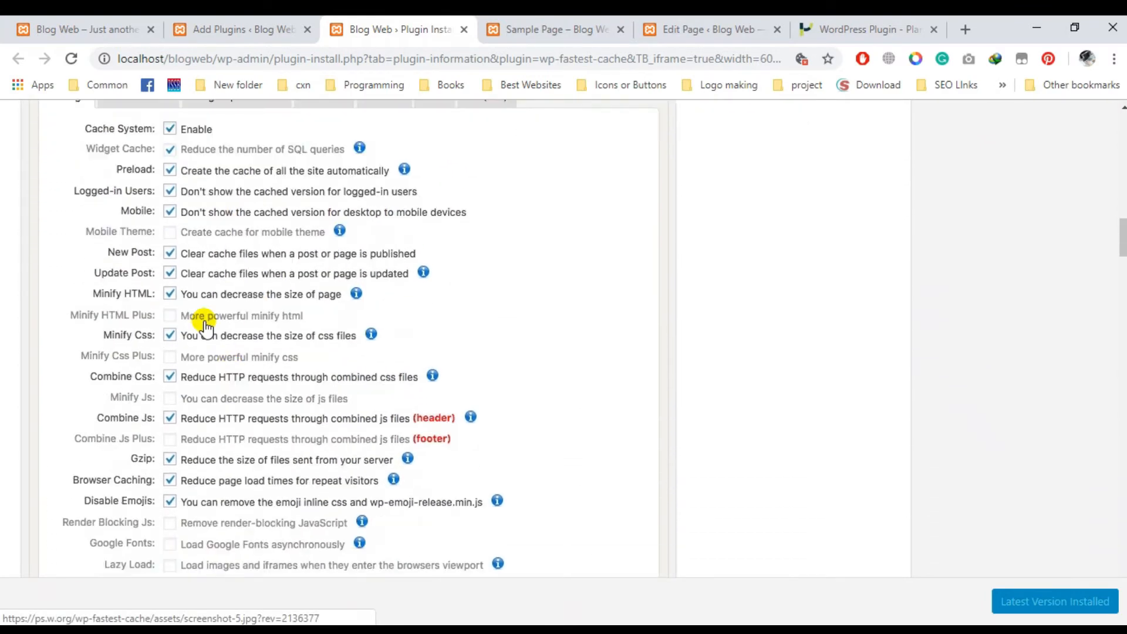
{"action": "scroll", "coordinate": [498, 283], "scroll_direction": "up", "scroll_amount": 3}
{"action": "scroll", "coordinate": [498, 284], "scroll_direction": "up", "scroll_amount": 2}
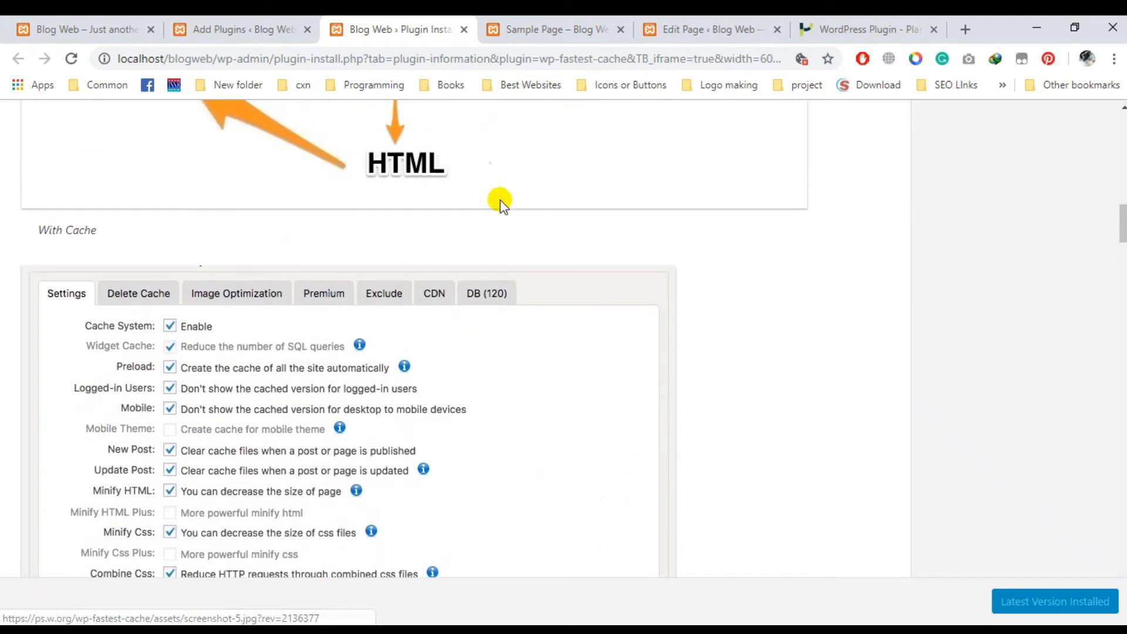
- Return to the plugin search results and activate WP Fastest Cache
{"action": "left_click", "coordinate": [241, 28]}
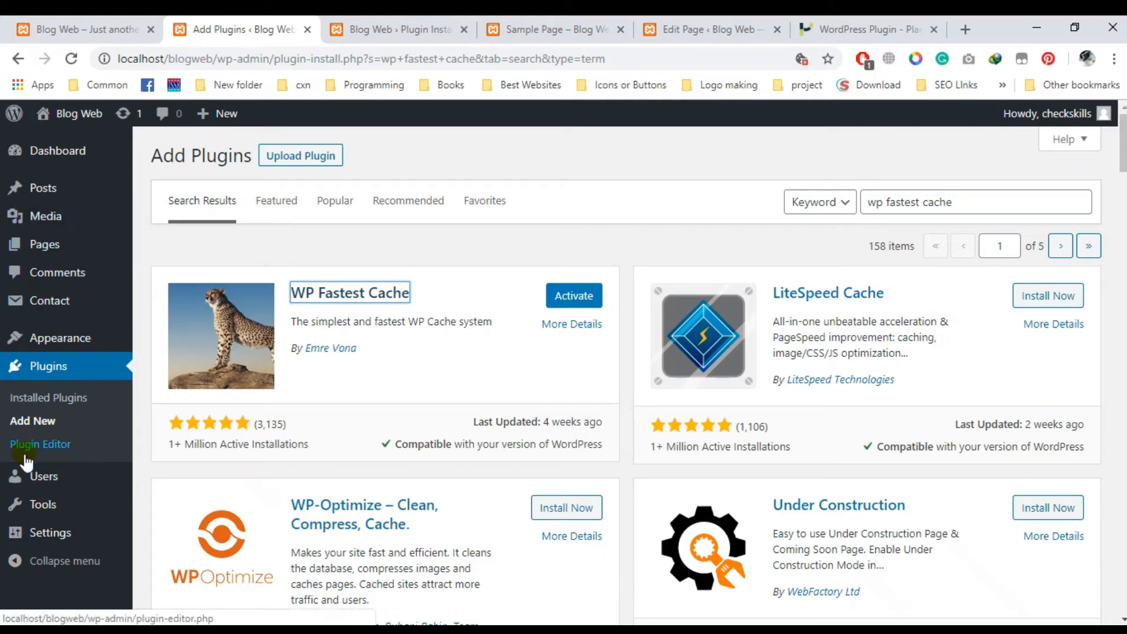
{"action": "mouse_move", "coordinate": [42, 480]}
{"action": "mouse_move", "coordinate": [66, 350]}
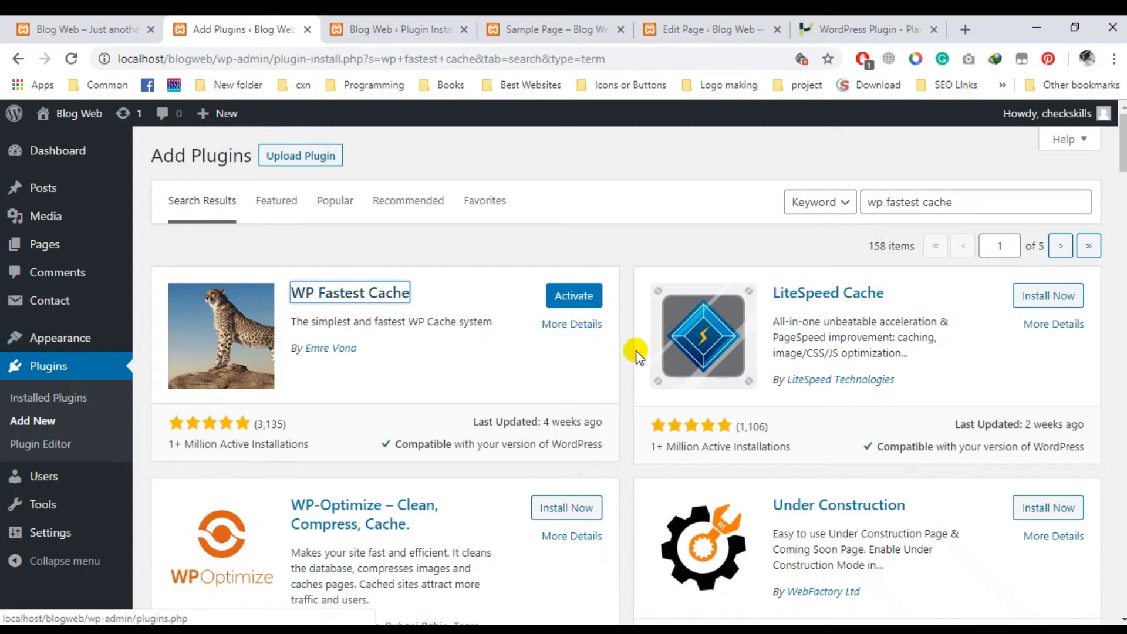
{"action": "left_click", "coordinate": [573, 297]}
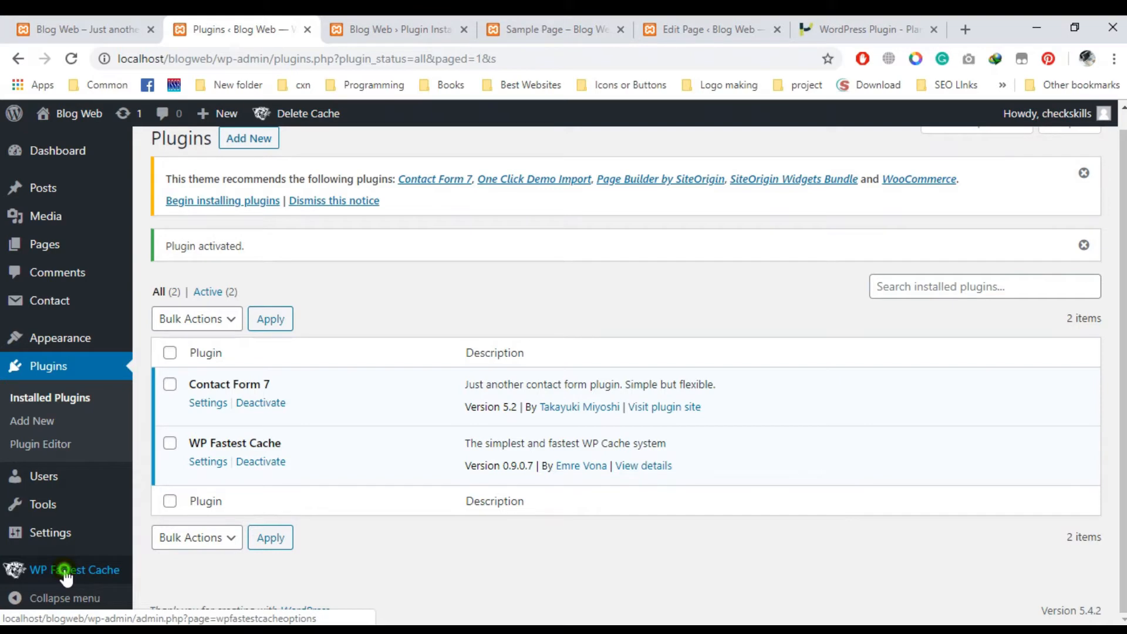
- Open the WP Fastest Cache options and review the available cache, minify, combine and Gzip settings
{"action": "left_click", "coordinate": [64, 571]}
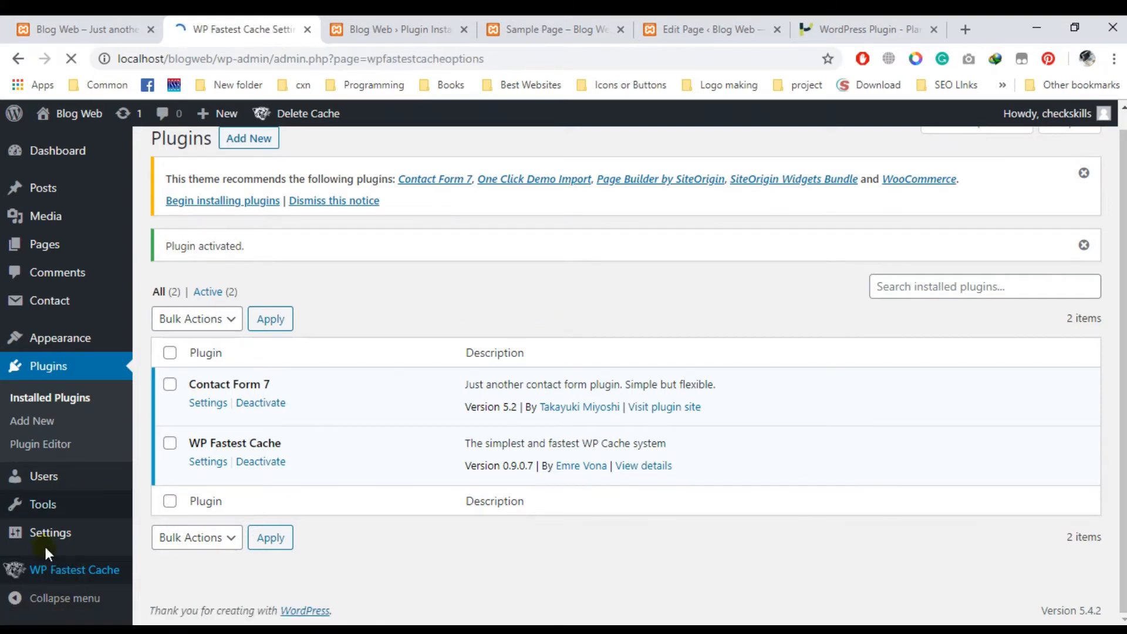
{"action": "scroll", "coordinate": [385, 305], "scroll_direction": "down", "scroll_amount": 2}
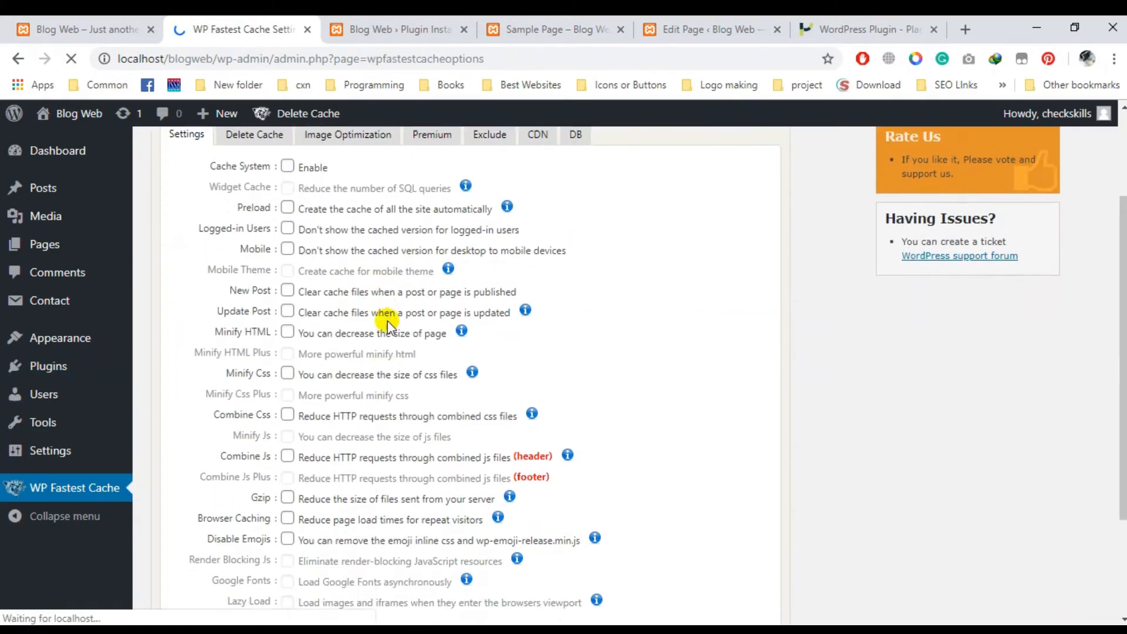
{"action": "scroll", "coordinate": [387, 326], "scroll_direction": "down", "scroll_amount": 3}
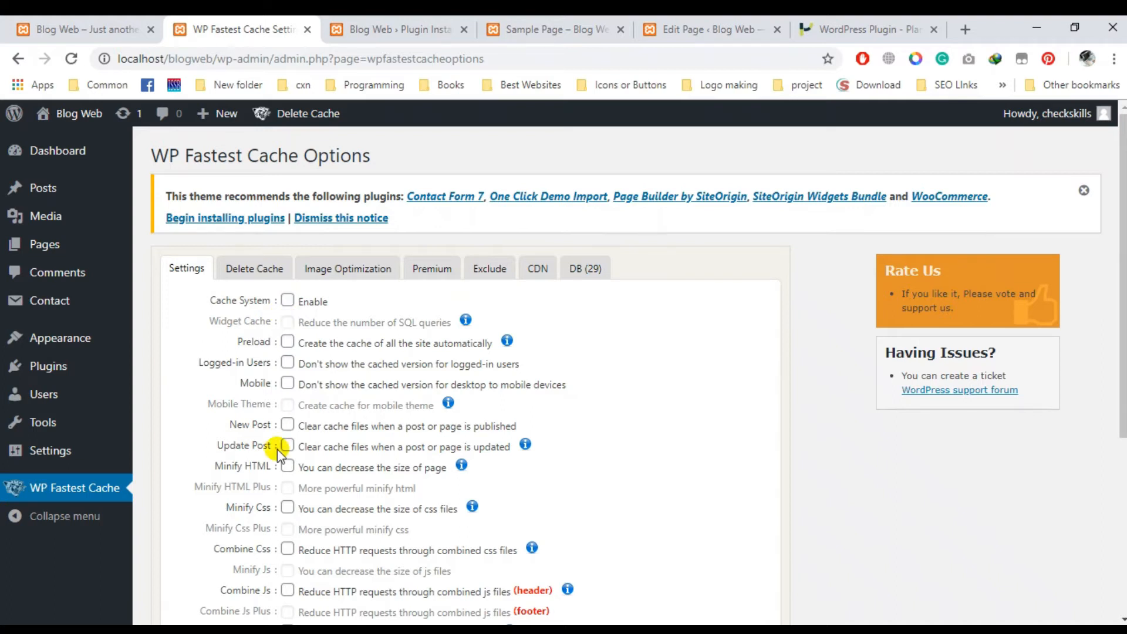
{"action": "scroll", "coordinate": [377, 428], "scroll_direction": "down", "scroll_amount": 5}
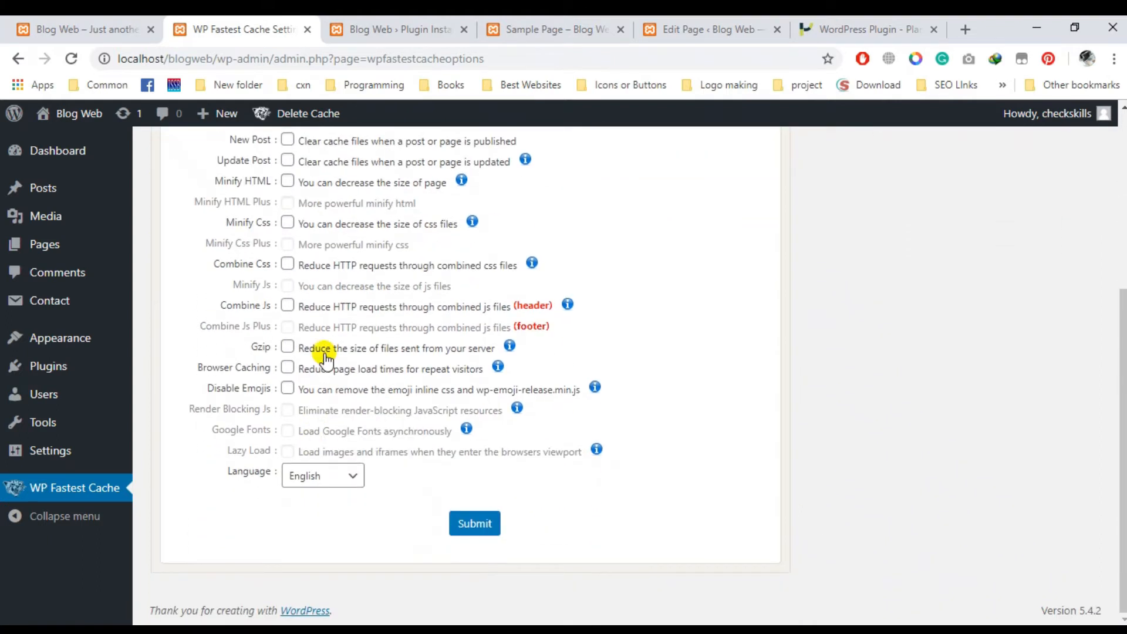
{"action": "scroll", "coordinate": [305, 347], "scroll_direction": "up", "scroll_amount": 5}
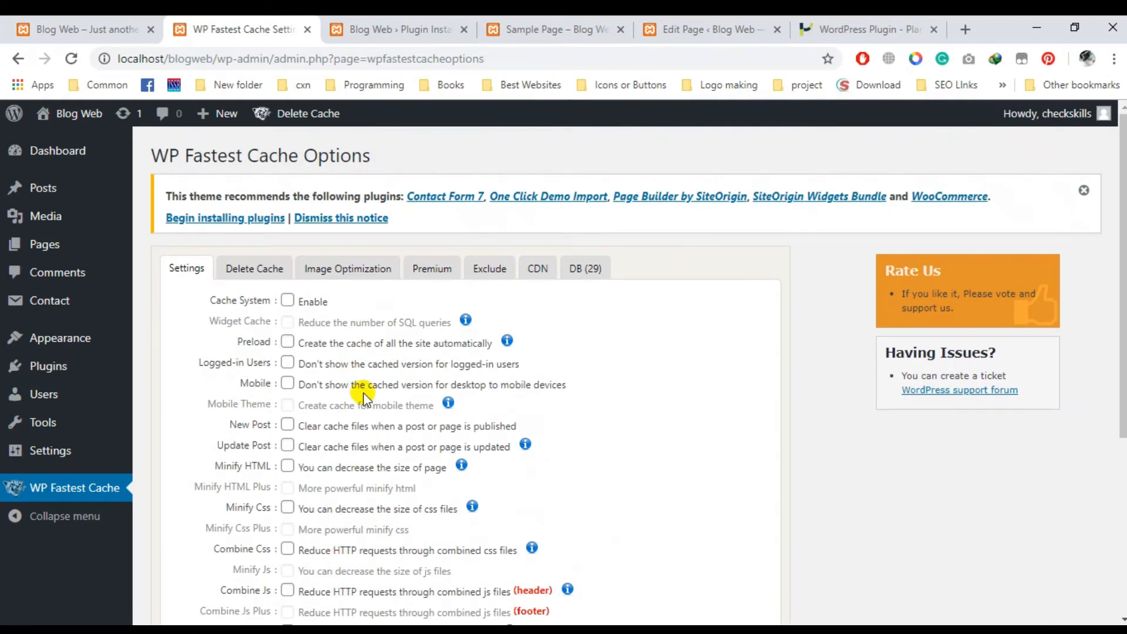
{"action": "scroll", "coordinate": [375, 370], "scroll_direction": "down", "scroll_amount": 2}
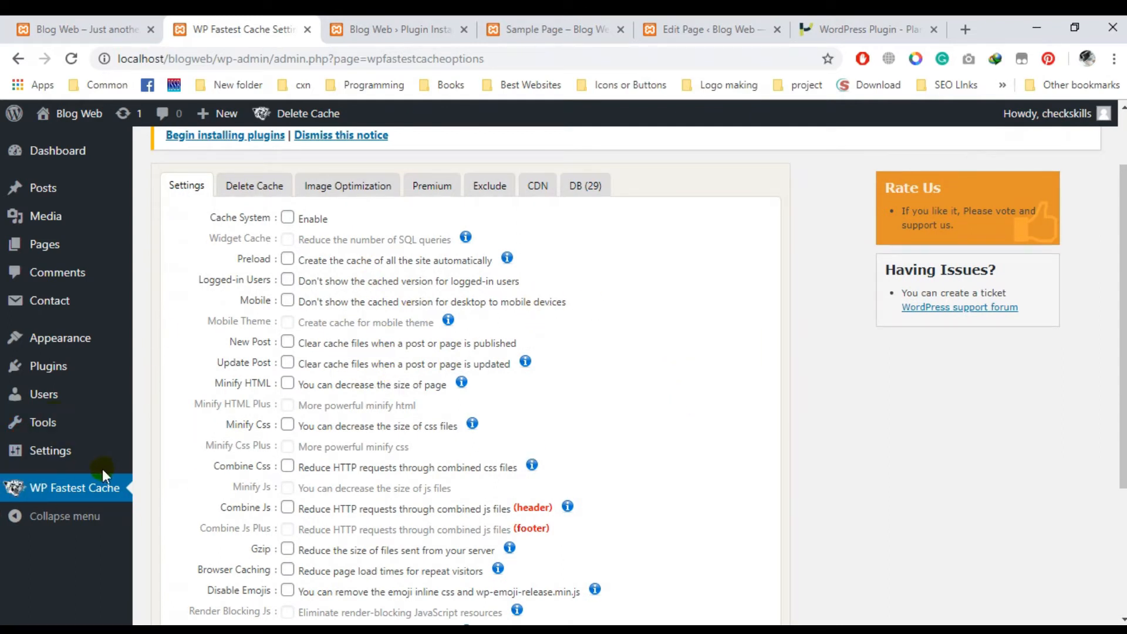
{"action": "scroll", "coordinate": [502, 443], "scroll_direction": "down", "scroll_amount": 3}
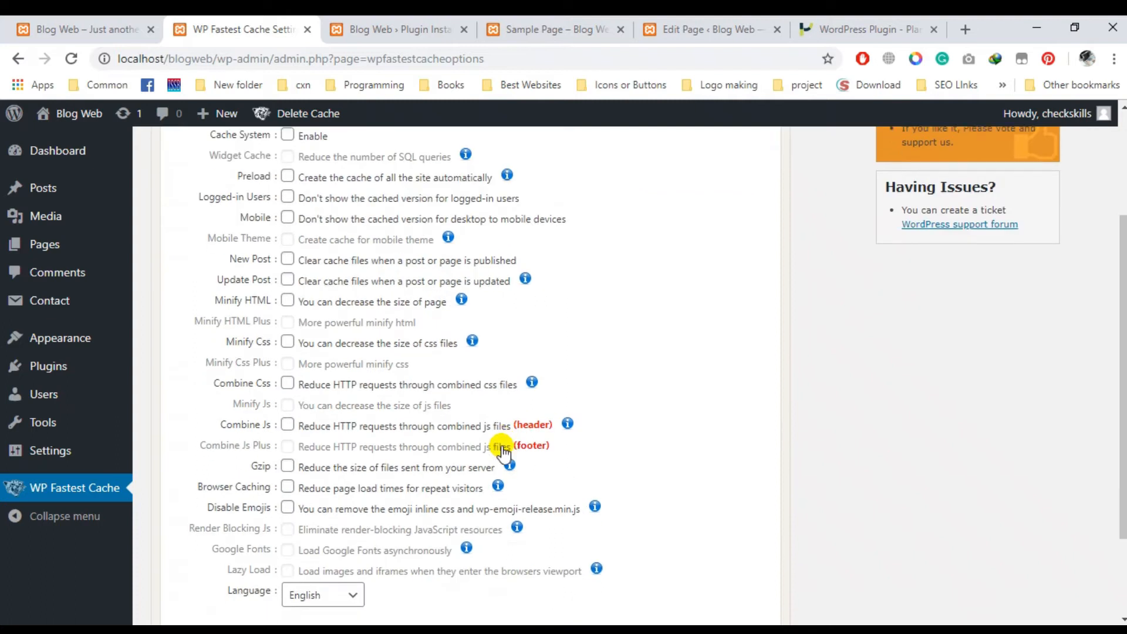
{"action": "scroll", "coordinate": [234, 378], "scroll_direction": "up", "scroll_amount": 5}
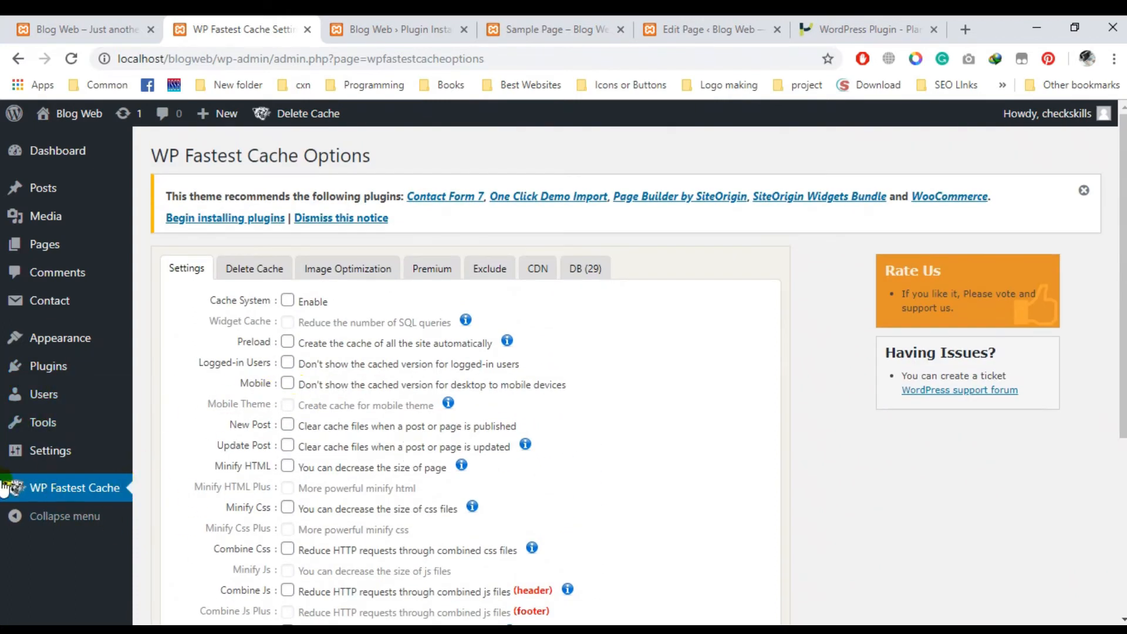
- Go to the list of installed plugins and start adding another new plugin
{"action": "mouse_move", "coordinate": [47, 366]}
{"action": "left_click", "coordinate": [197, 370]}
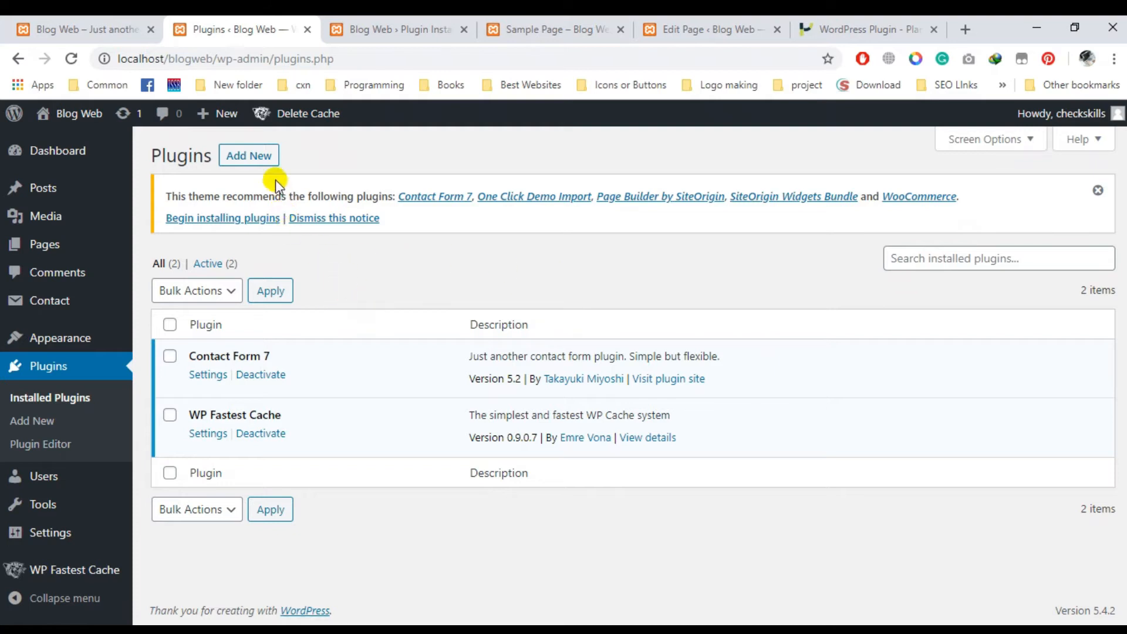
{"action": "left_click", "coordinate": [260, 160]}
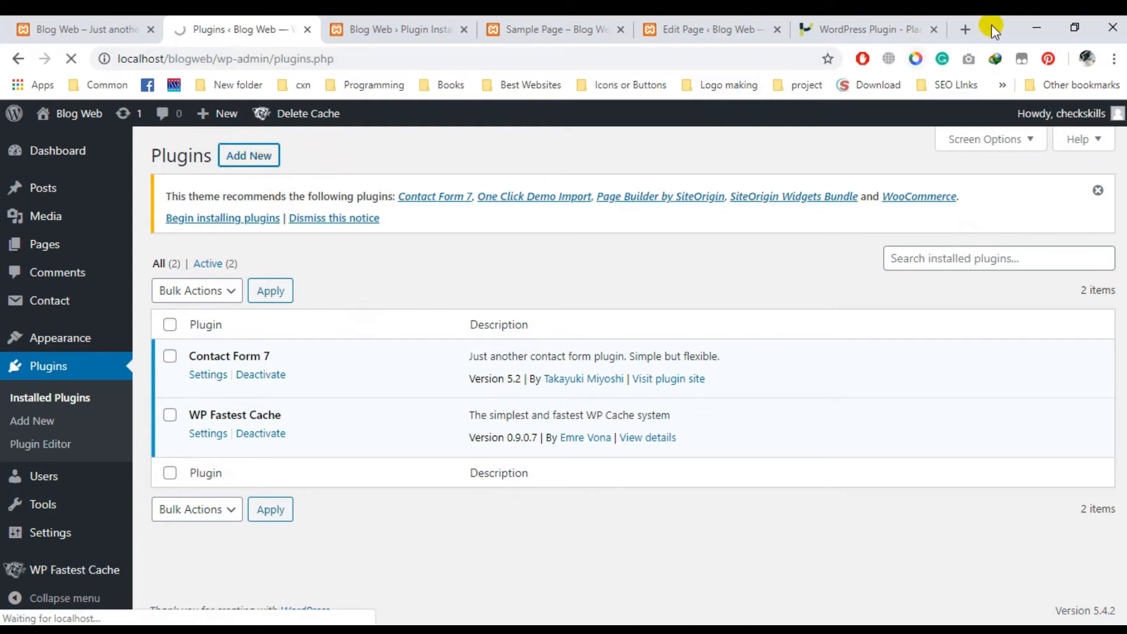
- Open codecanyon.net in a new browser tab
{"action": "left_click", "coordinate": [966, 29]}
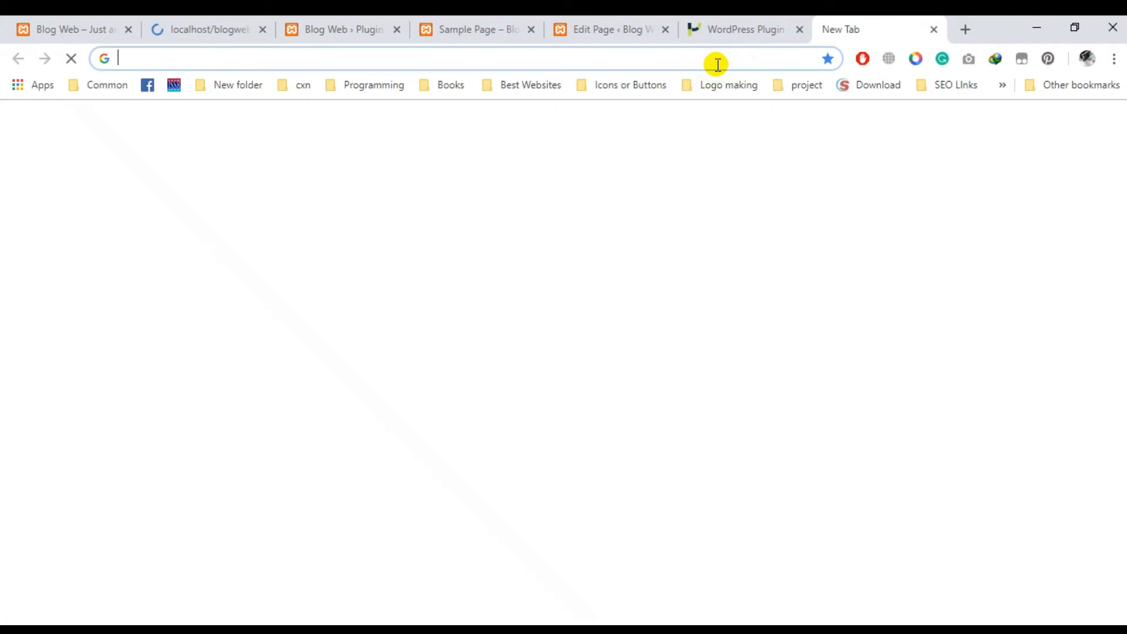
{"action": "type", "text": "codecanyon.net"}
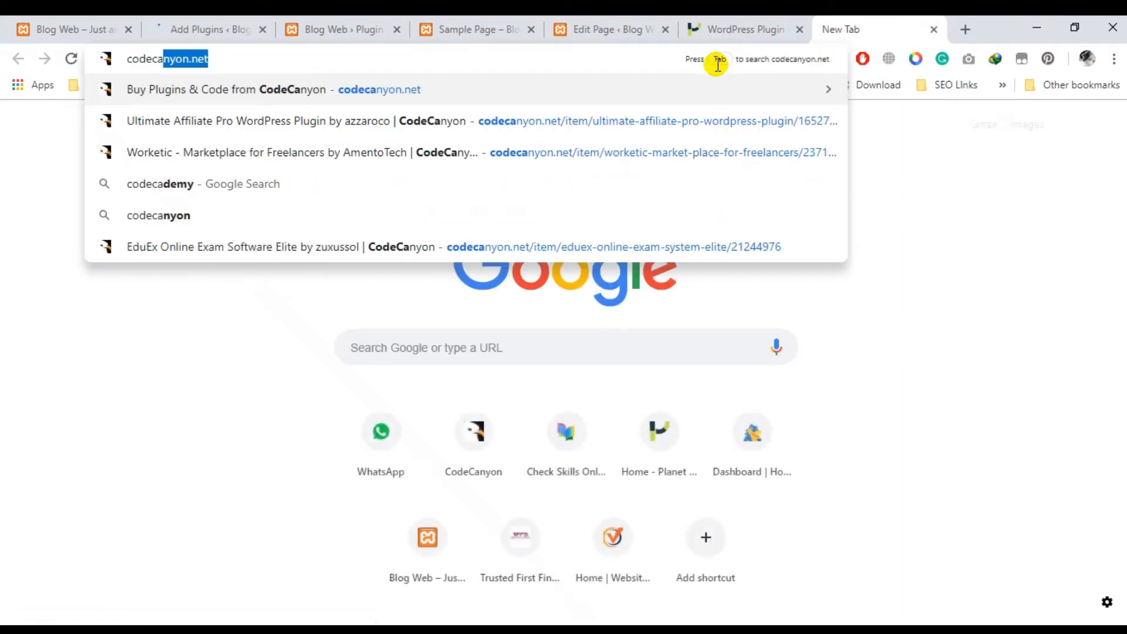
{"action": "key", "text": "Return"}
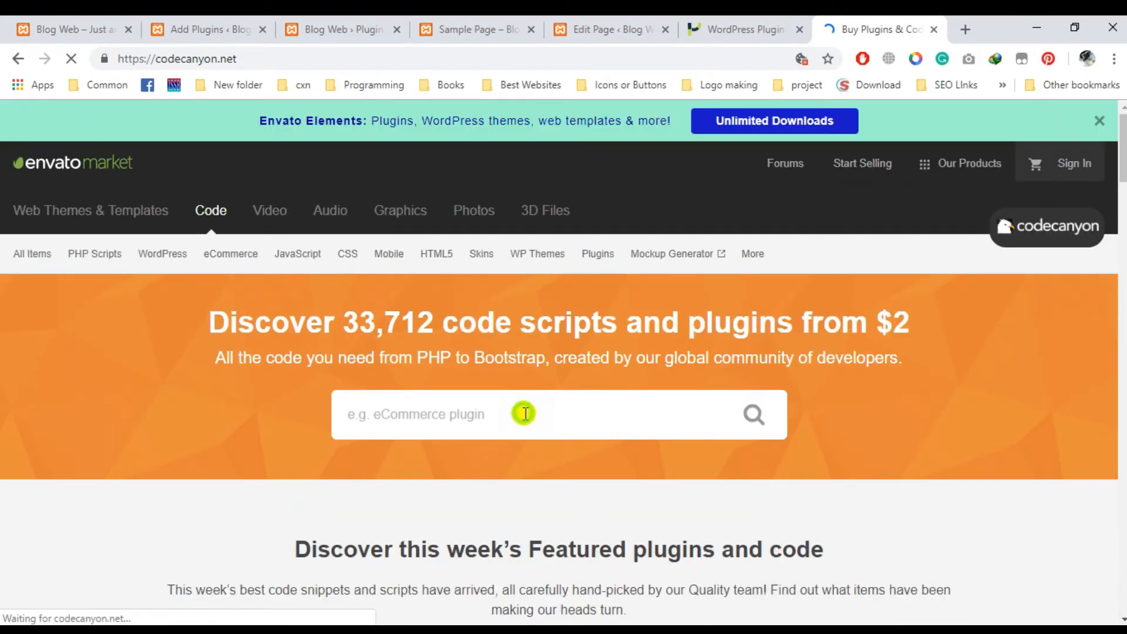
- Try to search the CodeCanyon marketplace for "elememtor"
{"action": "left_click", "coordinate": [525, 416]}
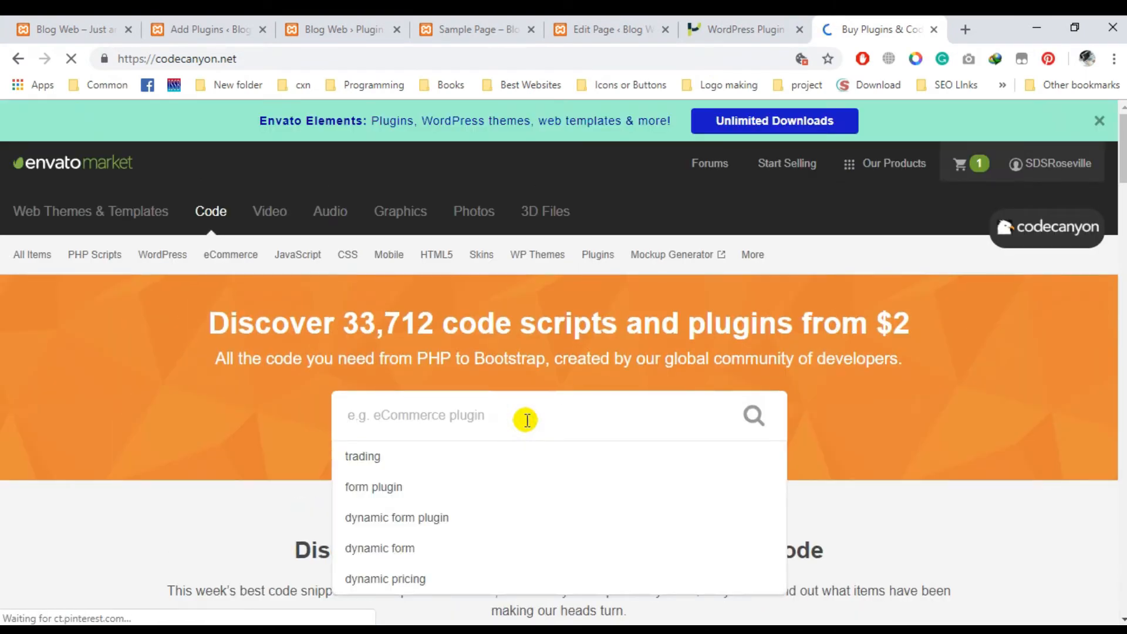
{"action": "type", "text": "elem"}
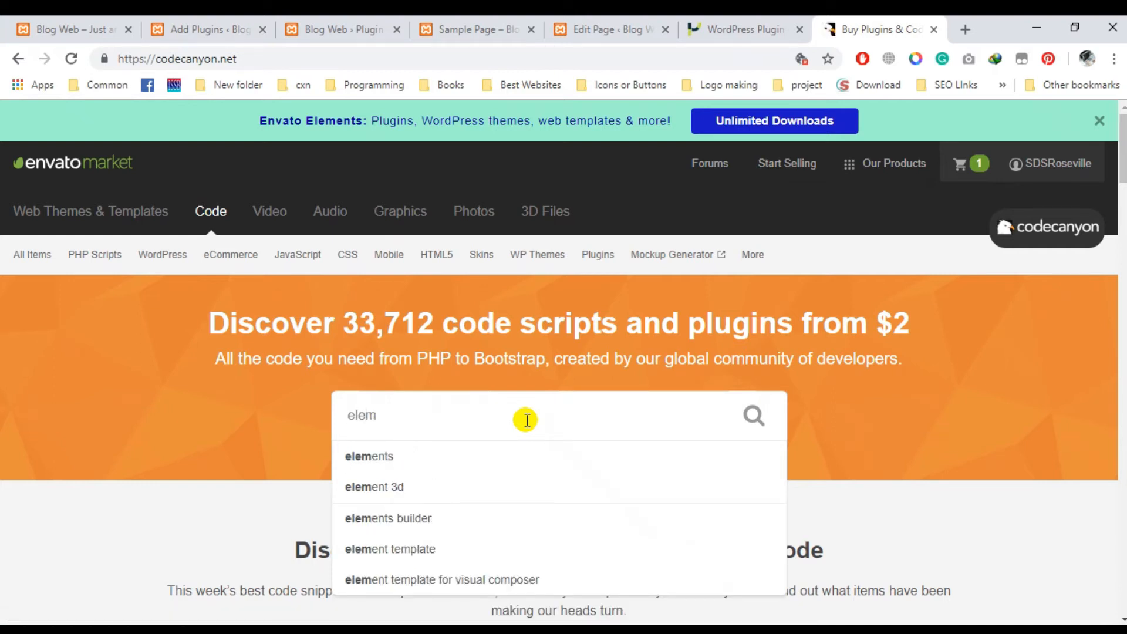
{"action": "type", "text": "emtor"}
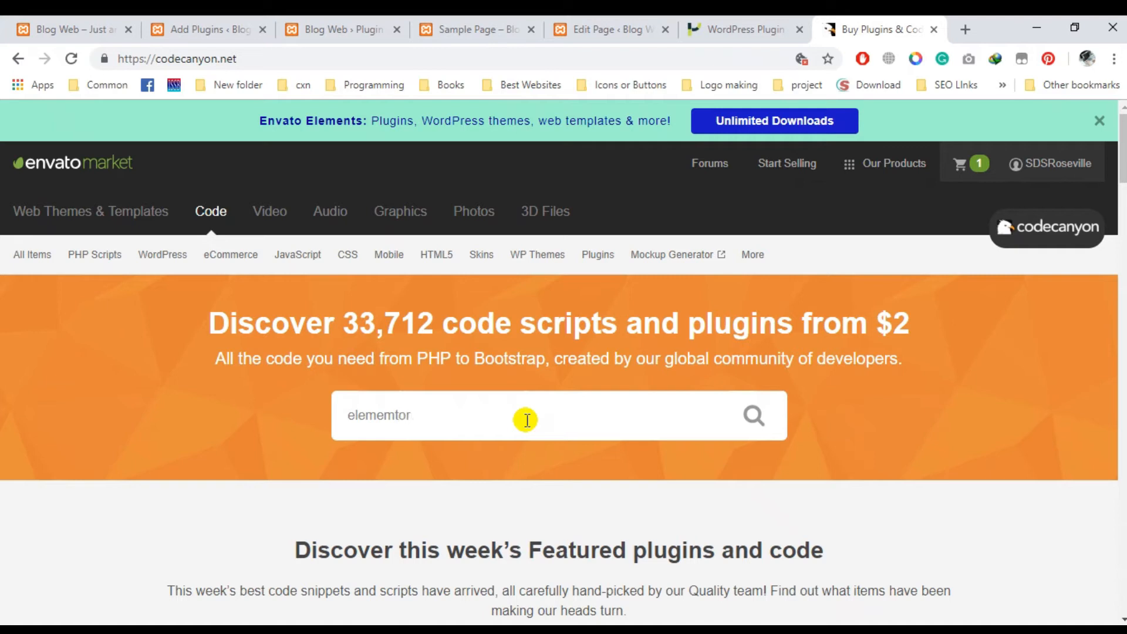
{"action": "key", "text": "Return"}
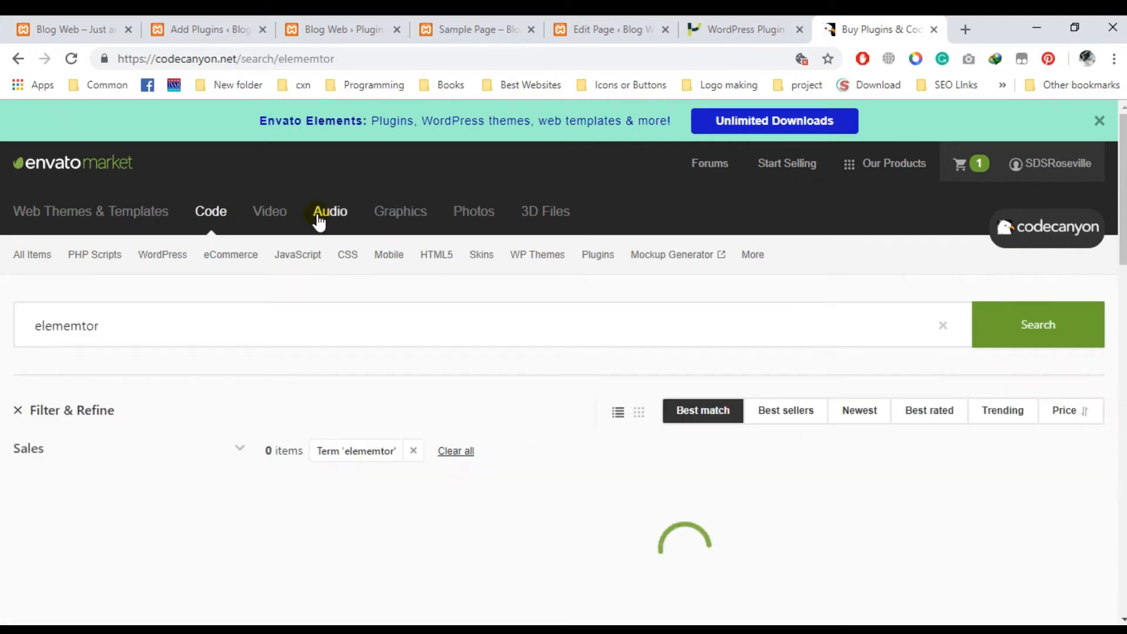
{"action": "scroll", "coordinate": [551, 287], "scroll_direction": "down", "scroll_amount": 3}
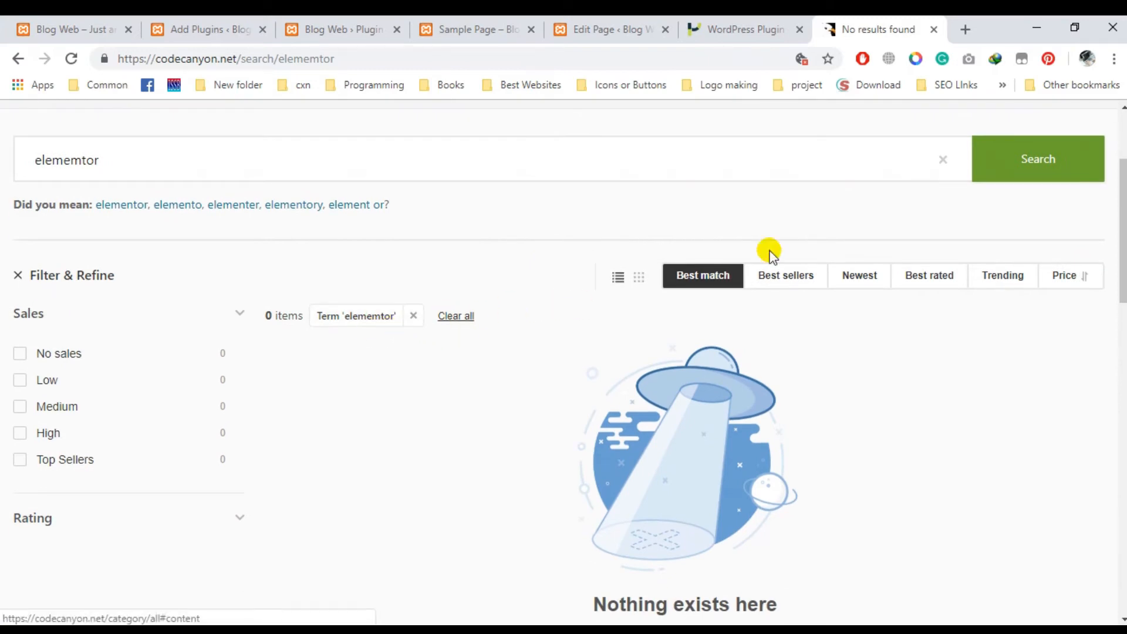
- Correct the marketplace search term to "elementor" and run the search
{"action": "double_click", "coordinate": [61, 159]}
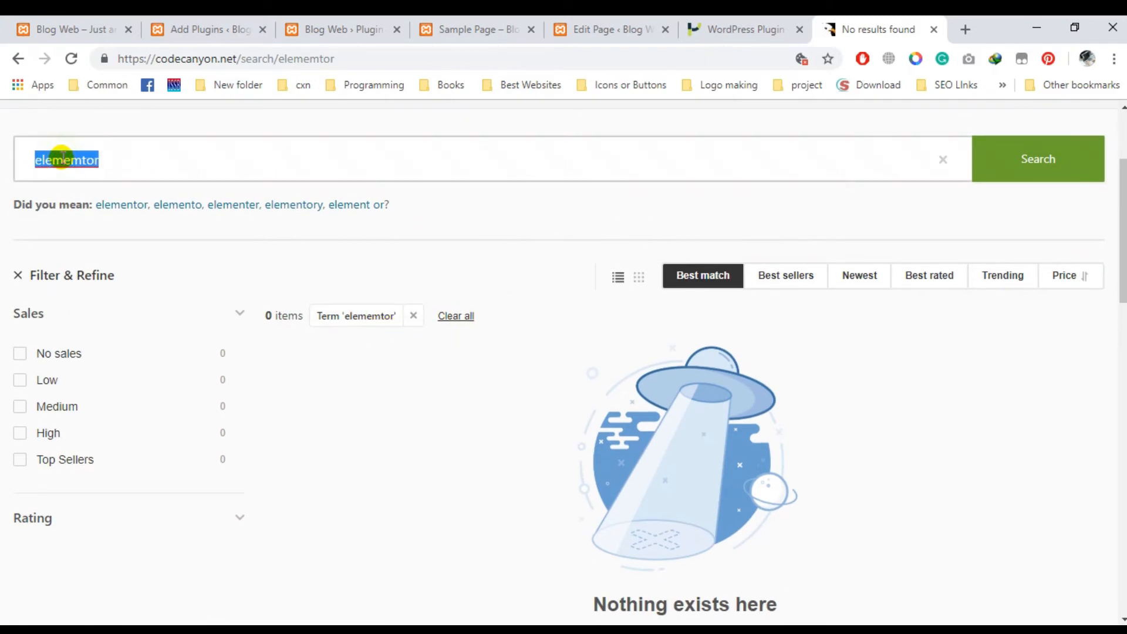
{"action": "type", "text": "element"}
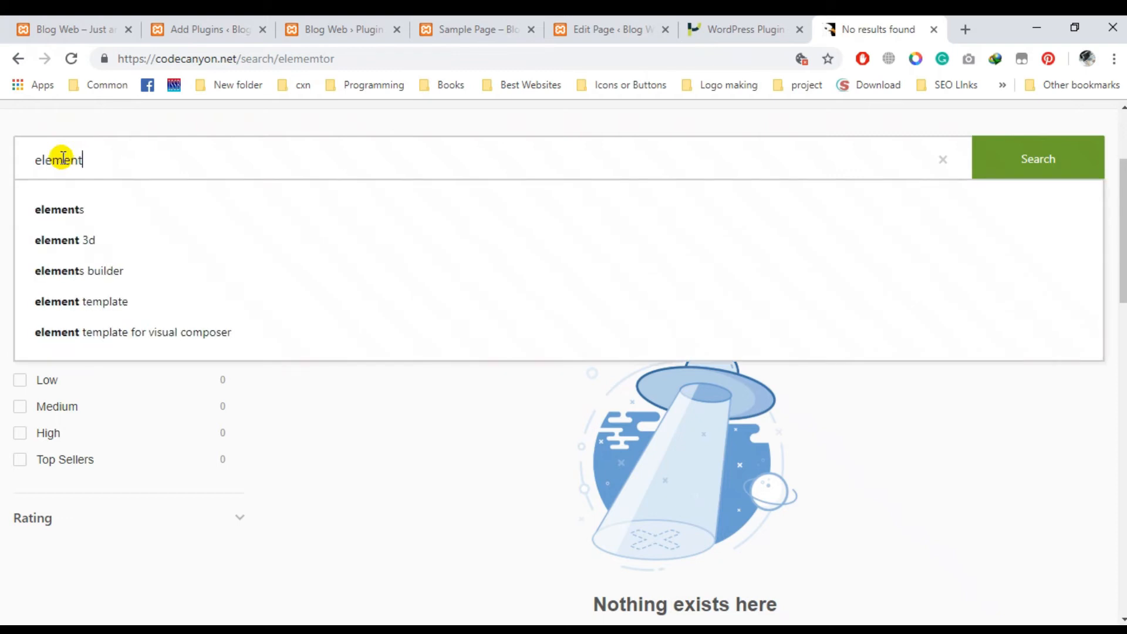
{"action": "type", "text": "or"}
{"action": "key", "text": "Return"}
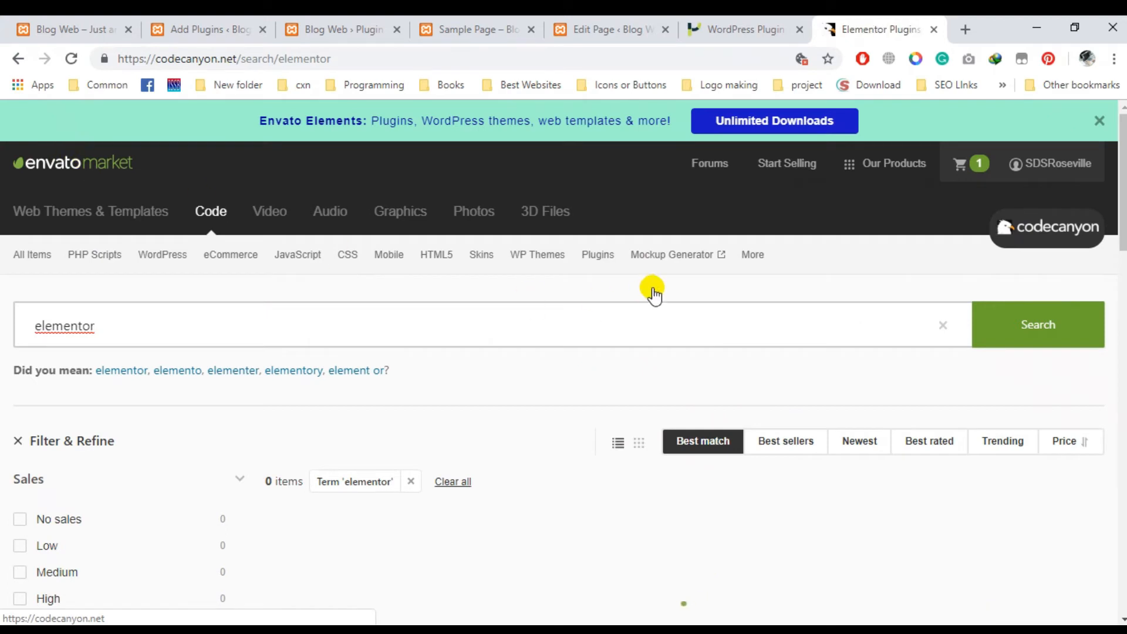
- Browse the Elementor plugin search results, examining the add-ons' prices, sales, software versions and compatibility
{"action": "scroll", "coordinate": [566, 364], "scroll_direction": "down", "scroll_amount": 2}
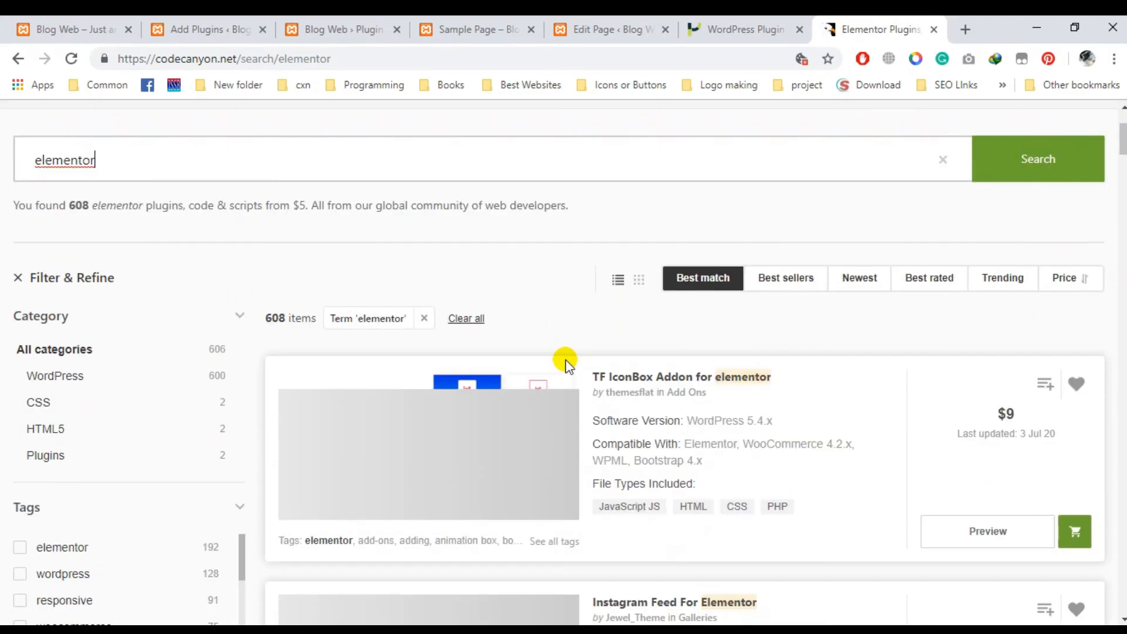
{"action": "scroll", "coordinate": [950, 399], "scroll_direction": "down", "scroll_amount": 1}
{"action": "scroll", "coordinate": [946, 391], "scroll_direction": "down", "scroll_amount": 3}
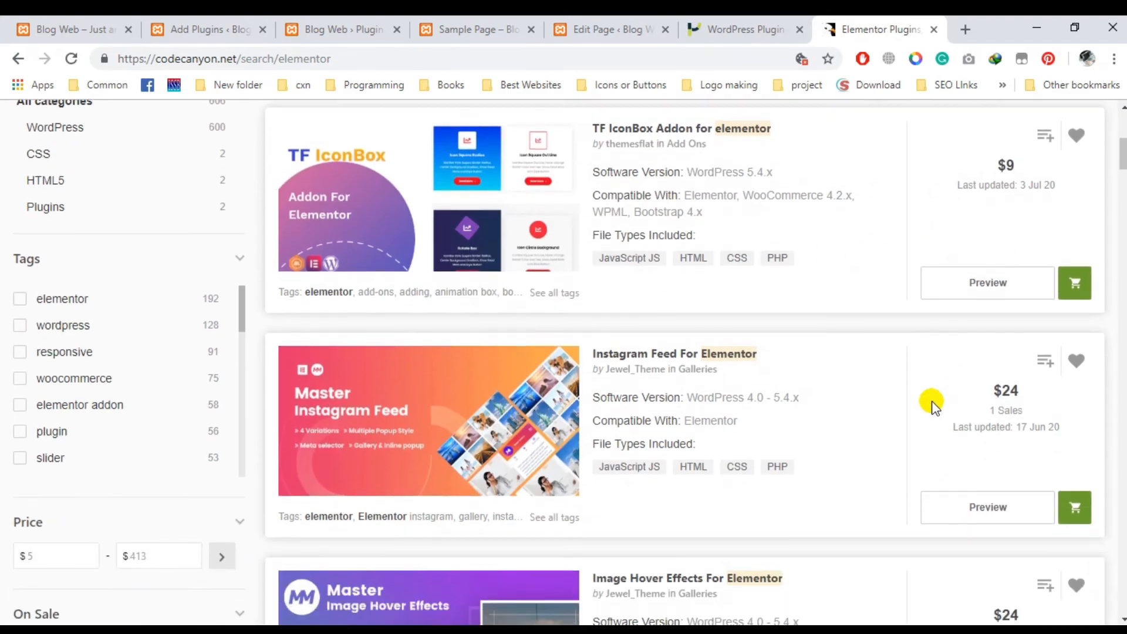
{"action": "scroll", "coordinate": [928, 406], "scroll_direction": "down", "scroll_amount": 7}
{"action": "scroll", "coordinate": [923, 411], "scroll_direction": "down", "scroll_amount": 3}
{"action": "scroll", "coordinate": [923, 411], "scroll_direction": "up", "scroll_amount": 3}
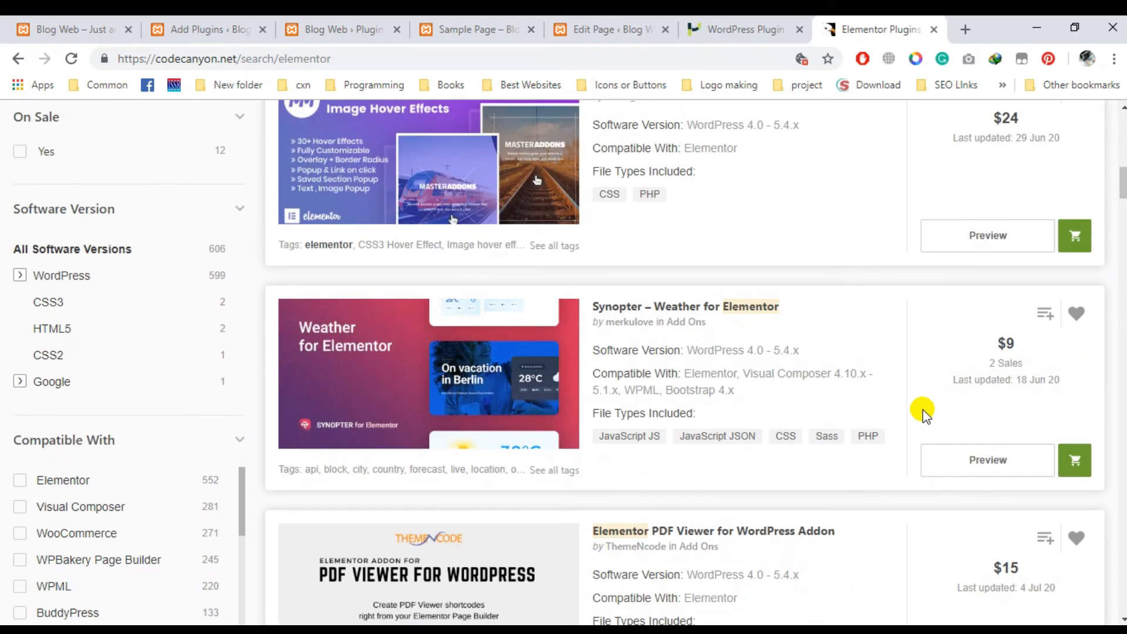
{"action": "scroll", "coordinate": [801, 353], "scroll_direction": "down", "scroll_amount": 20}
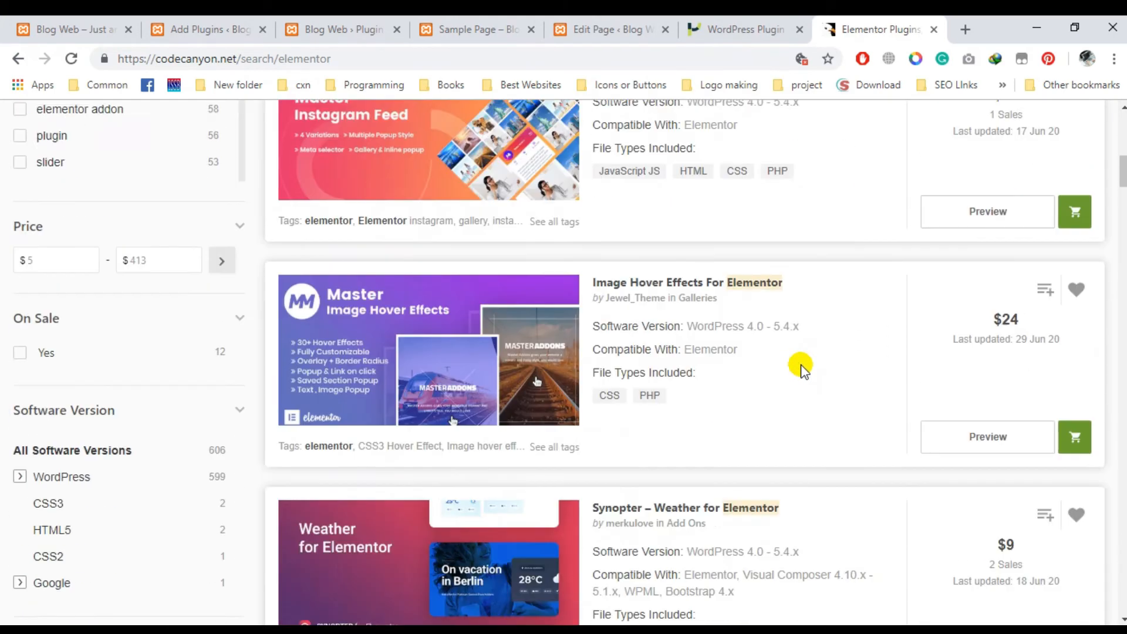
{"action": "scroll", "coordinate": [440, 535], "scroll_direction": "down", "scroll_amount": 12}
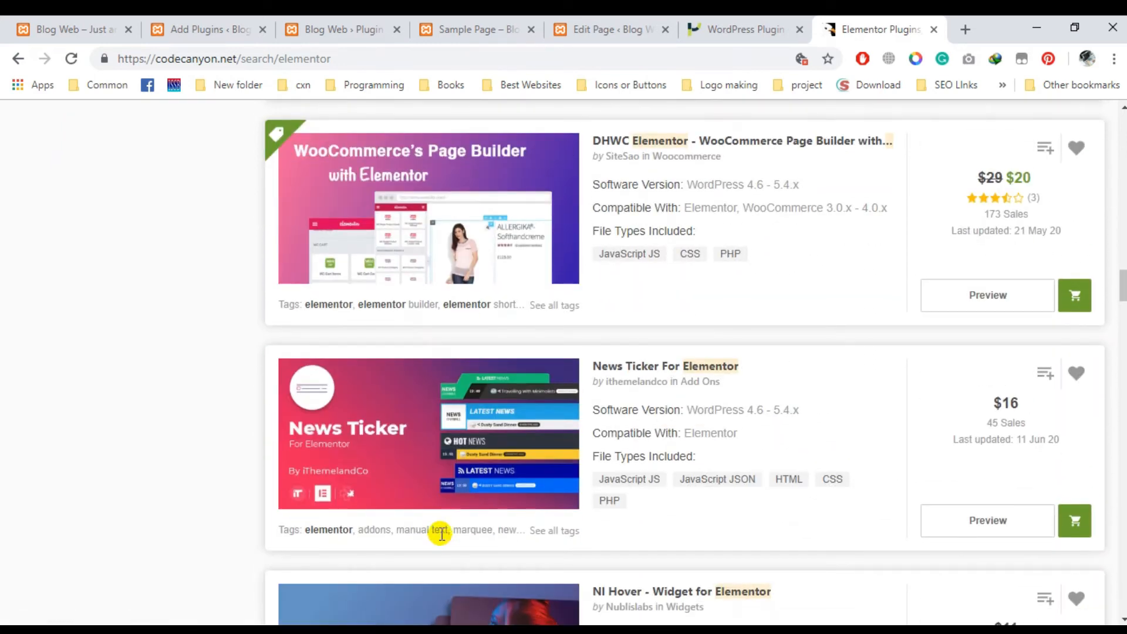
{"action": "scroll", "coordinate": [441, 534], "scroll_direction": "up", "scroll_amount": 2}
{"action": "scroll", "coordinate": [793, 388], "scroll_direction": "down", "scroll_amount": 3}
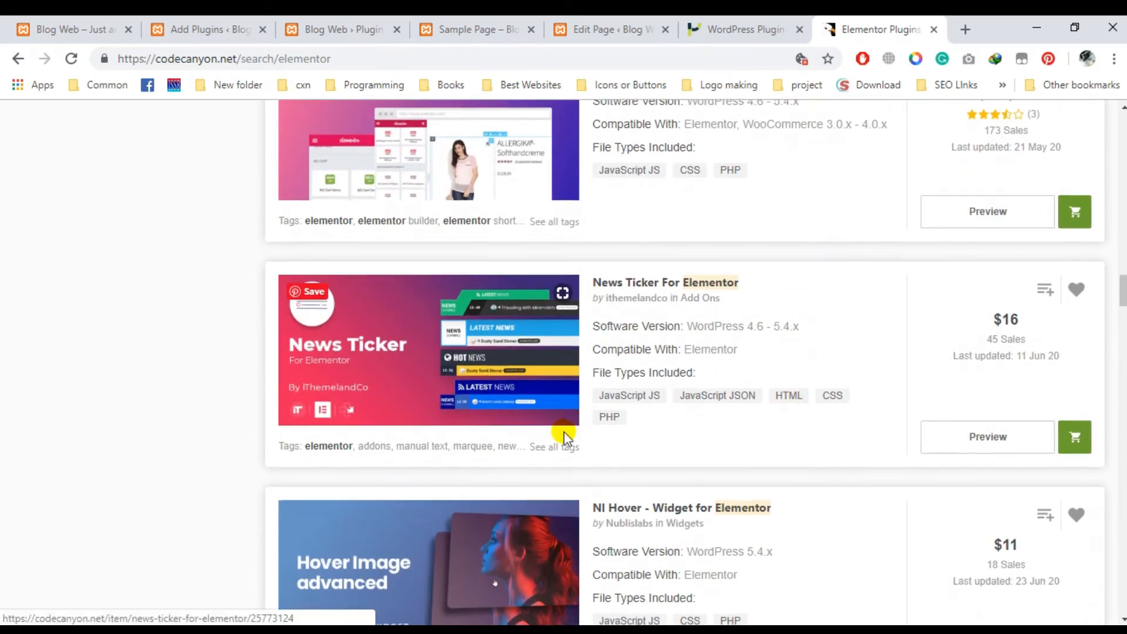
{"action": "scroll", "coordinate": [587, 435], "scroll_direction": "down", "scroll_amount": 7}
{"action": "scroll", "coordinate": [608, 432], "scroll_direction": "up", "scroll_amount": 18}
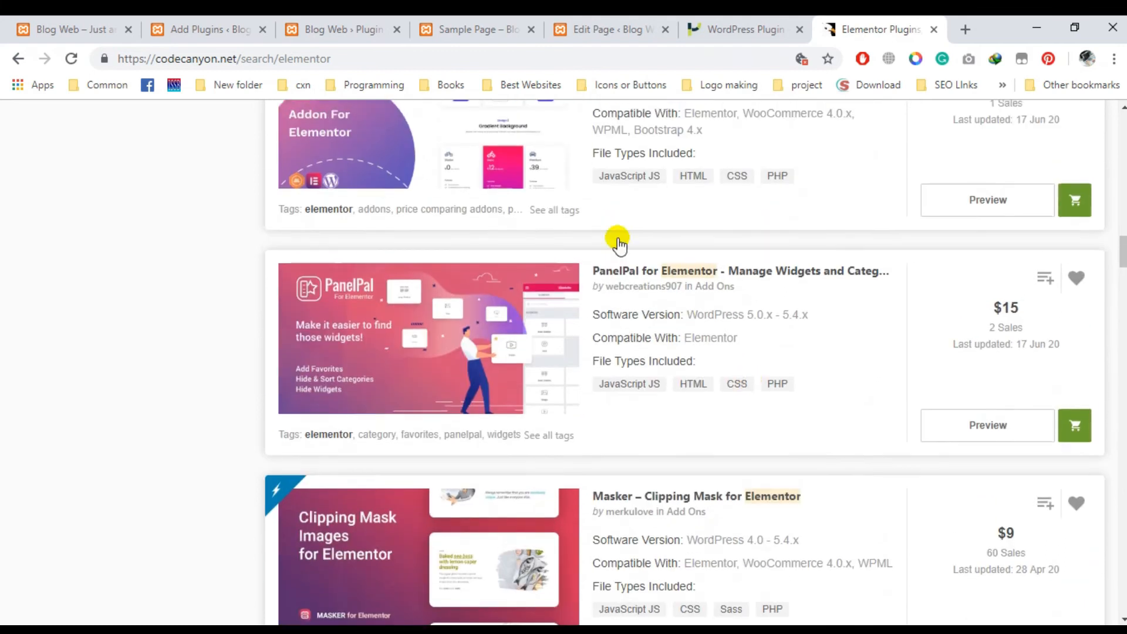
{"action": "scroll", "coordinate": [618, 243], "scroll_direction": "up", "scroll_amount": 20}
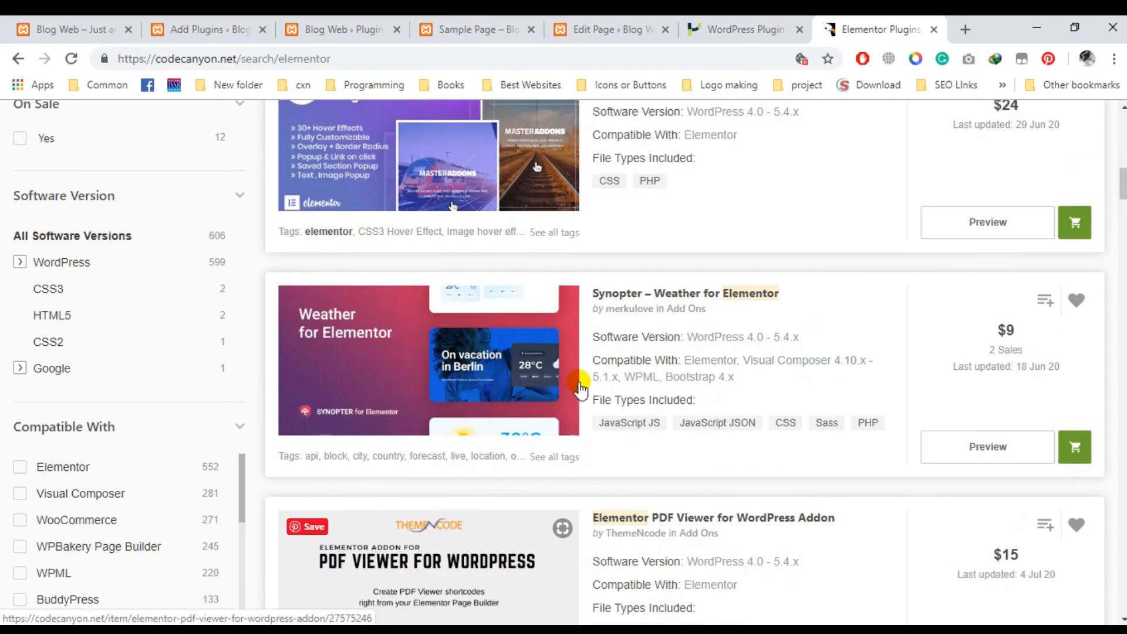
{"action": "scroll", "coordinate": [580, 389], "scroll_direction": "up", "scroll_amount": 13}
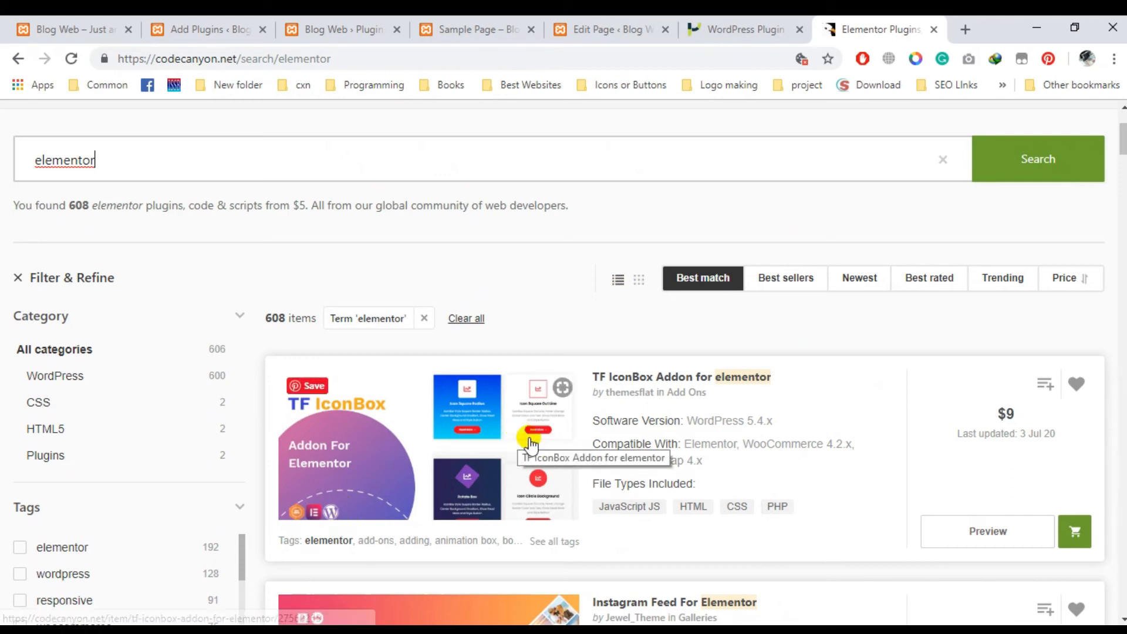
- Return to the Add Plugins page, switch to File Explorer and extract elementor.zip from the Wordpress Course folder into its own elementor folder
{"action": "left_click", "coordinate": [219, 24]}
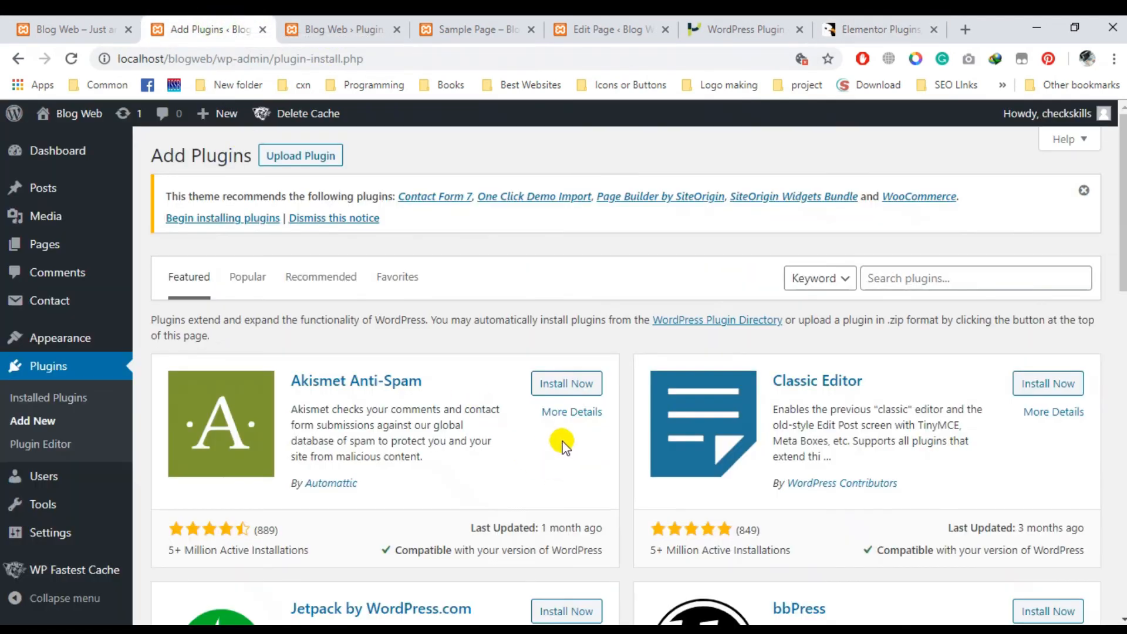
{"action": "key", "text": "alt+Tab"}
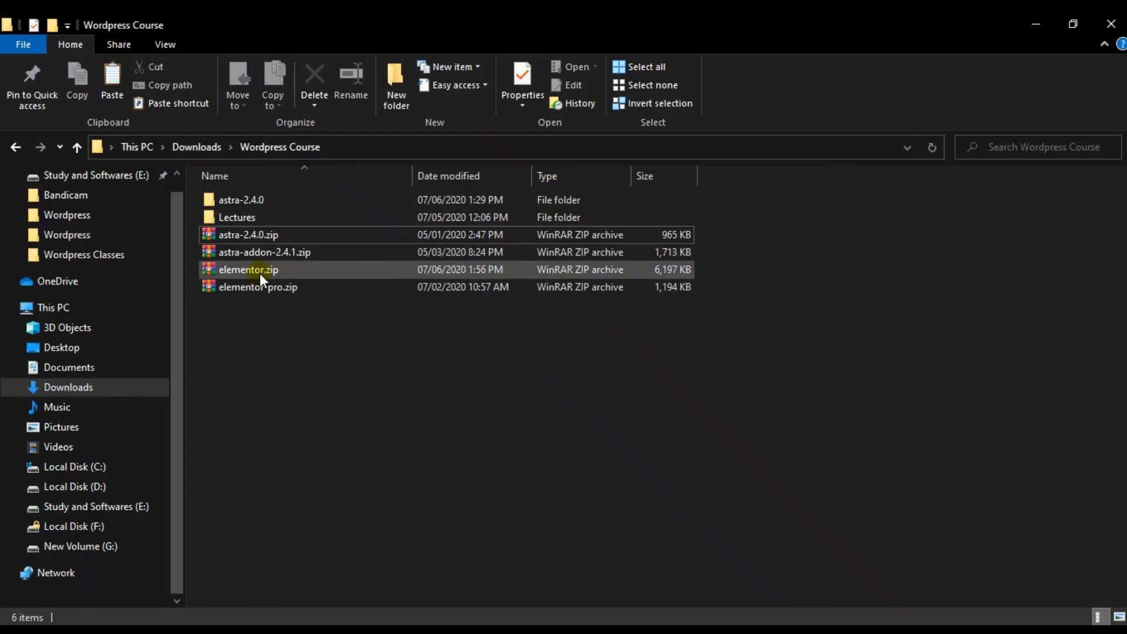
{"action": "left_click", "coordinate": [259, 271]}
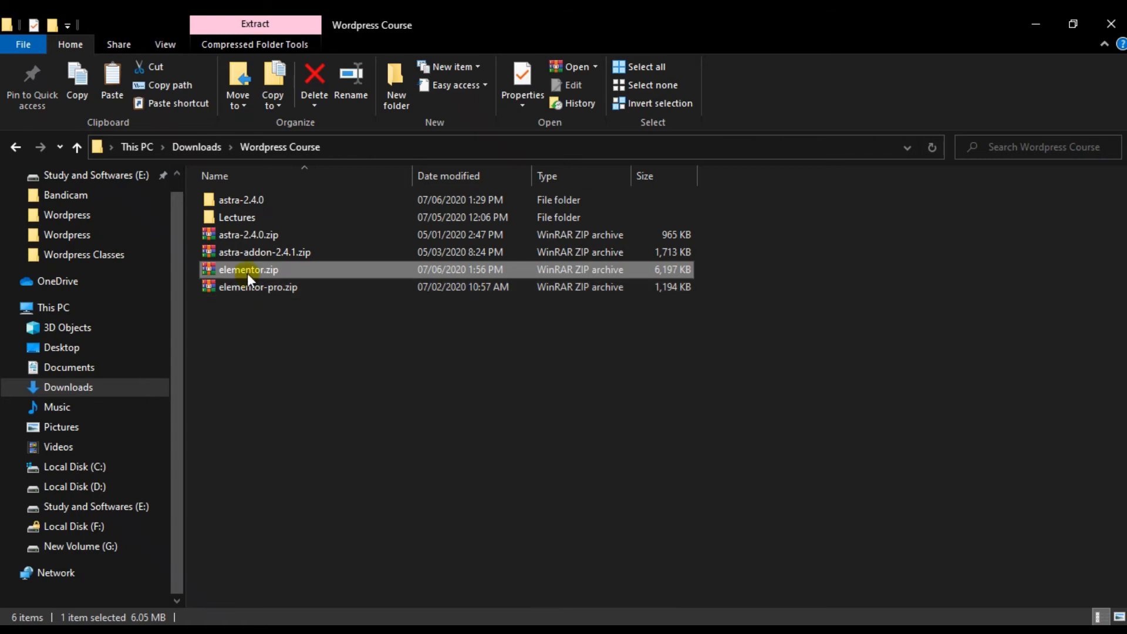
{"action": "right_click", "coordinate": [247, 271]}
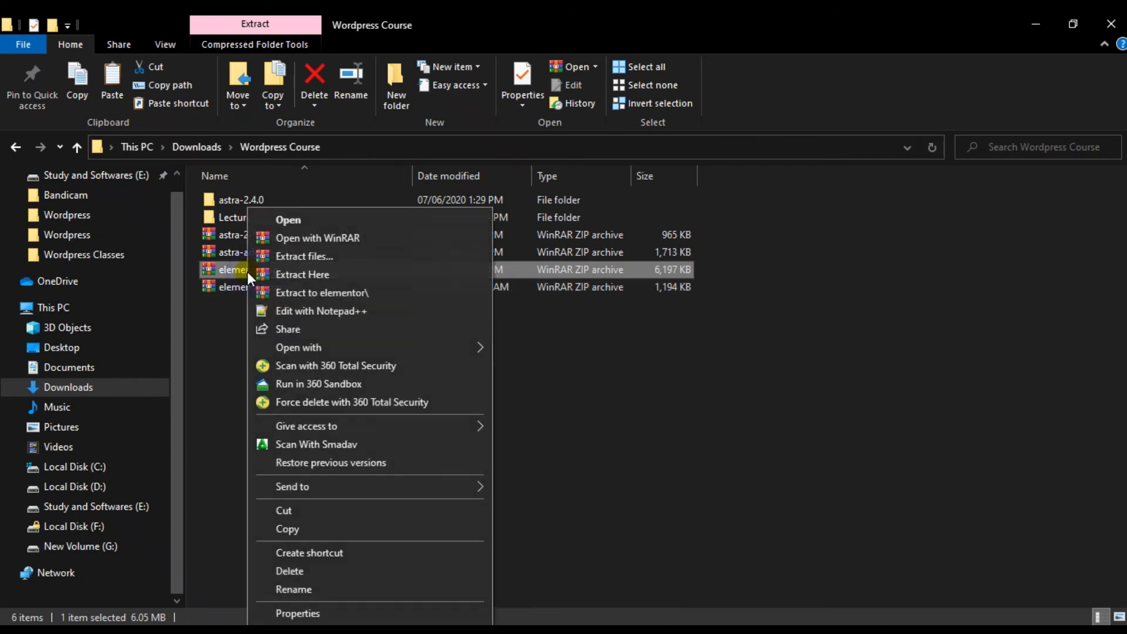
{"action": "left_click", "coordinate": [318, 295]}
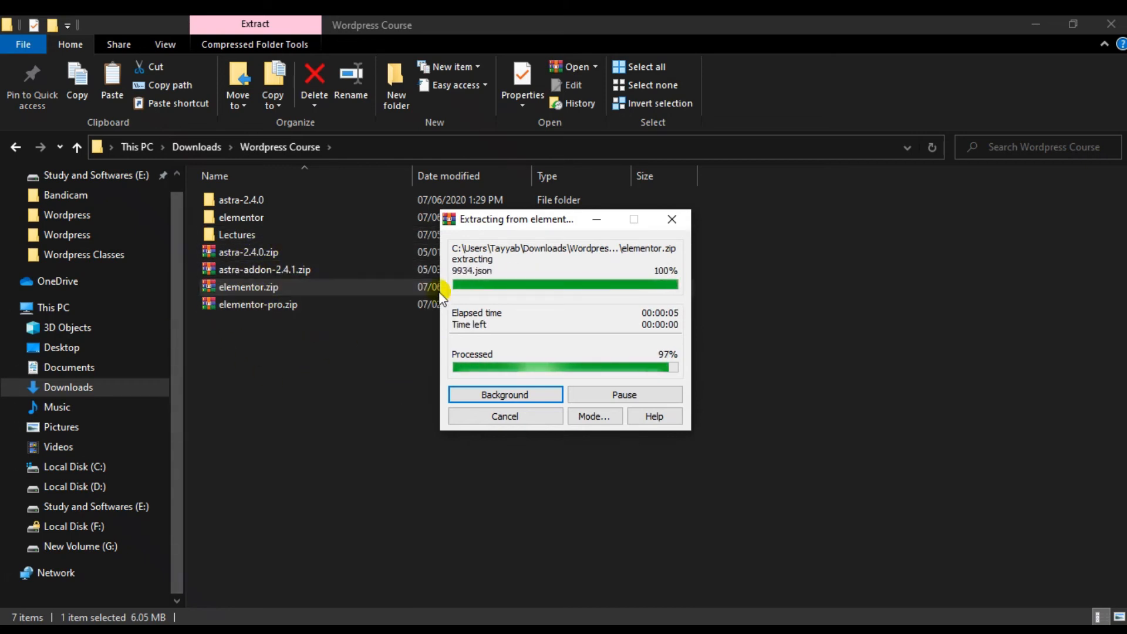
- Open the extracted elementor folder and the elementor folder inside it to examine the plugin's files
{"action": "left_click", "coordinate": [253, 219]}
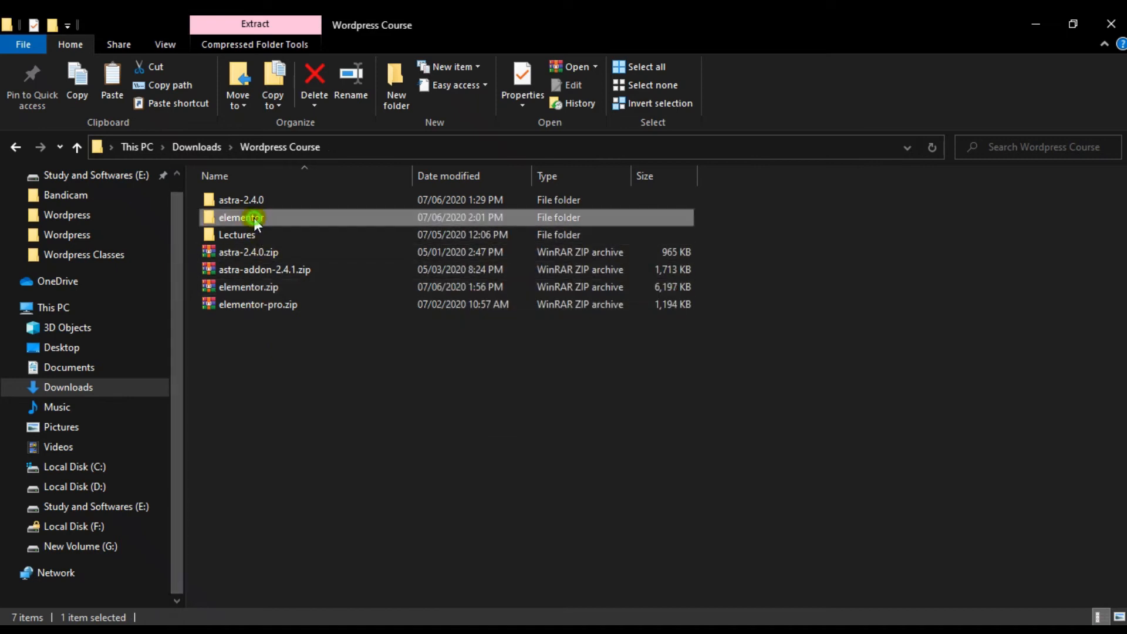
{"action": "double_click", "coordinate": [254, 219]}
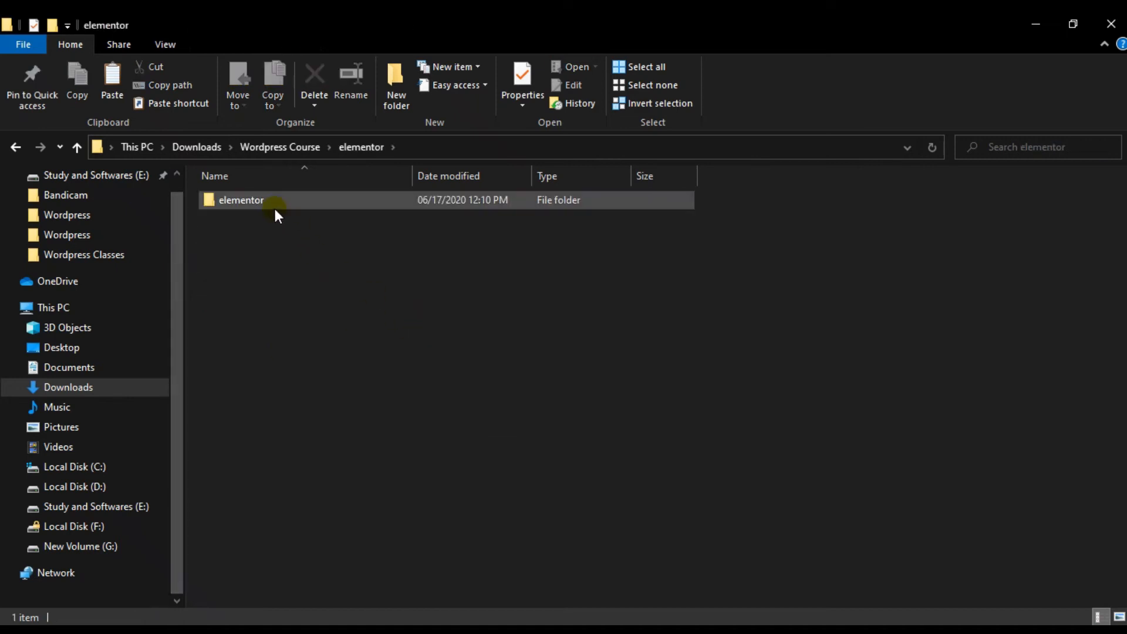
{"action": "double_click", "coordinate": [273, 208]}
{"action": "left_click_drag", "start_coordinate": [252, 473], "coordinate": [217, 186]}
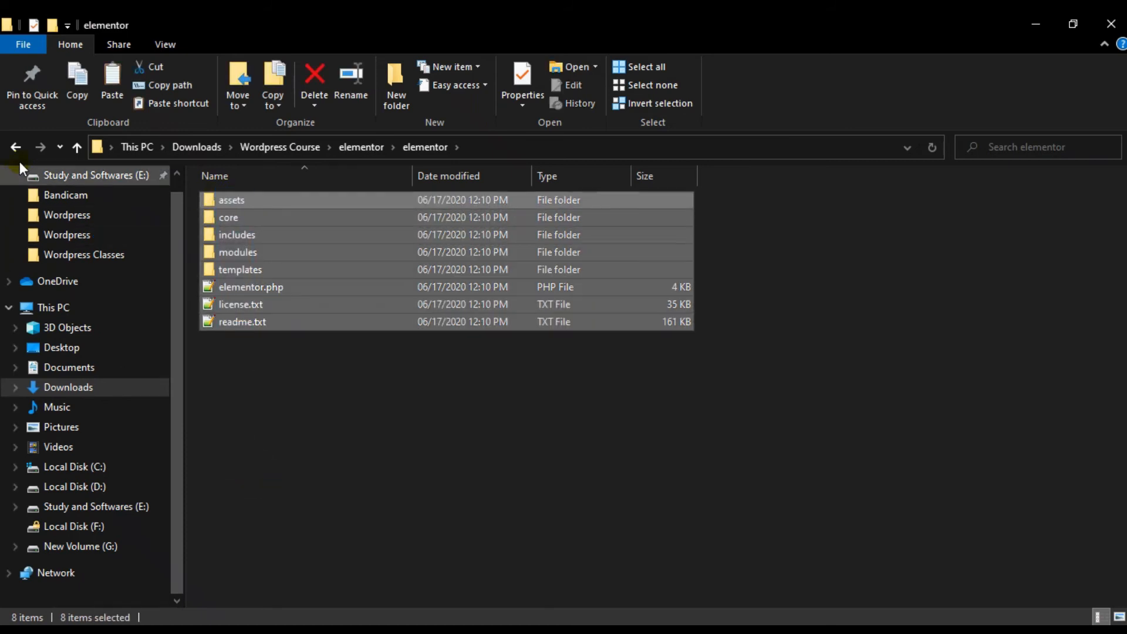
- Go back up one level, compress the inner elementor folder into a ZIP archive named elementor.zip and select the new archive
{"action": "left_click", "coordinate": [77, 147]}
{"action": "right_click", "coordinate": [293, 203]}
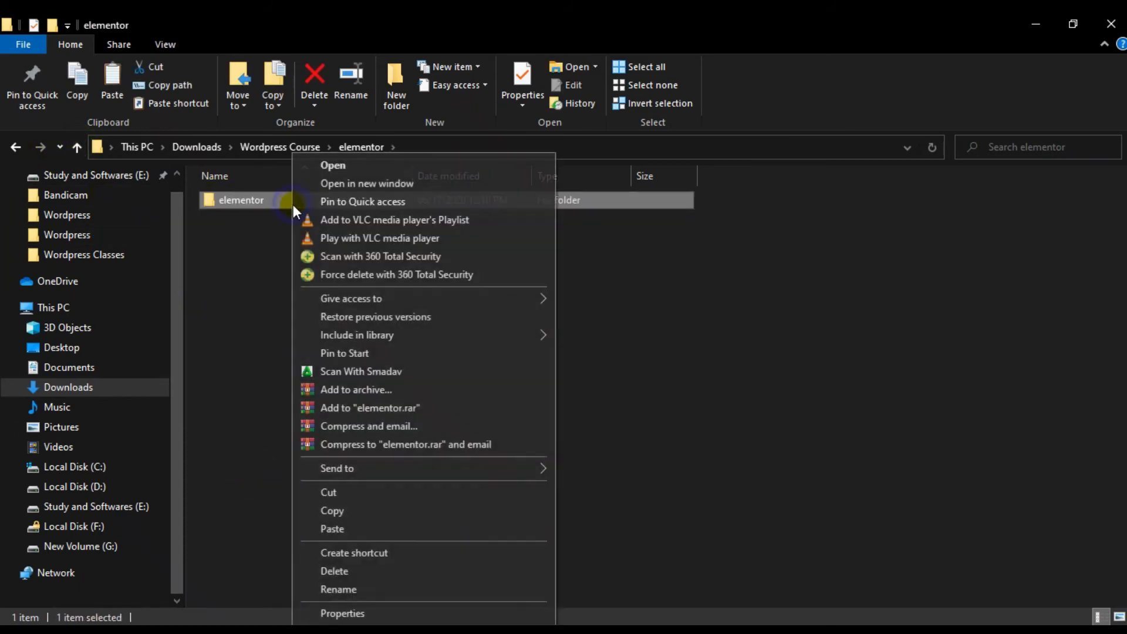
{"action": "left_click", "coordinate": [357, 389]}
{"action": "left_click", "coordinate": [508, 310]}
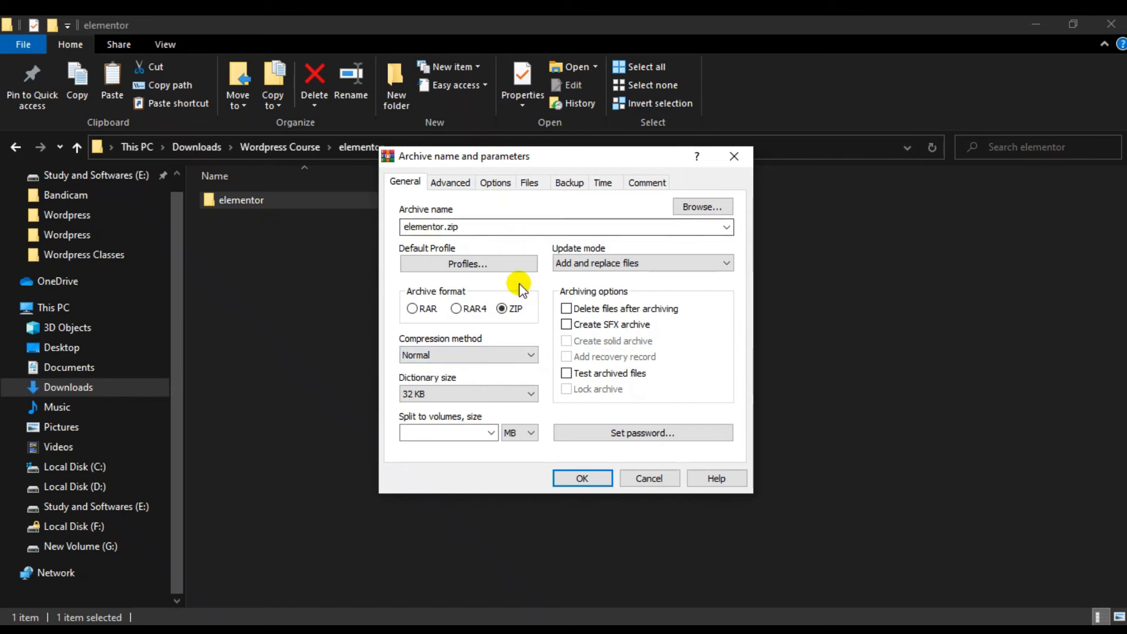
{"action": "left_click", "coordinate": [583, 478]}
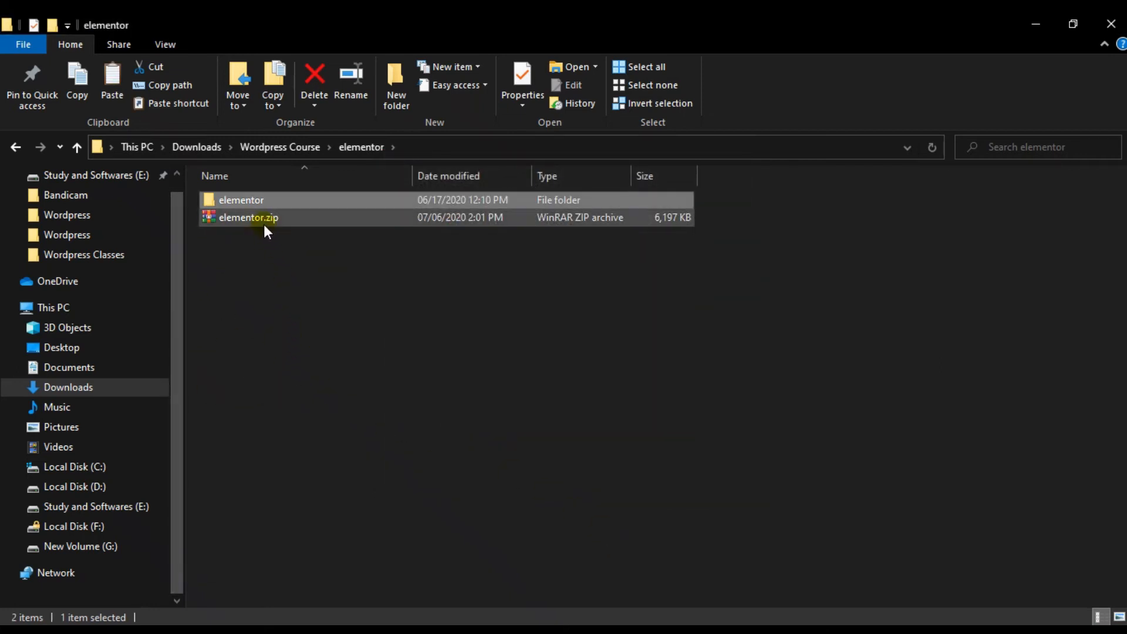
{"action": "left_click", "coordinate": [263, 221]}
- Switch back to the browser, reload the Add Plugins page and open the plugin upload form
{"action": "key", "text": "alt+Tab"}
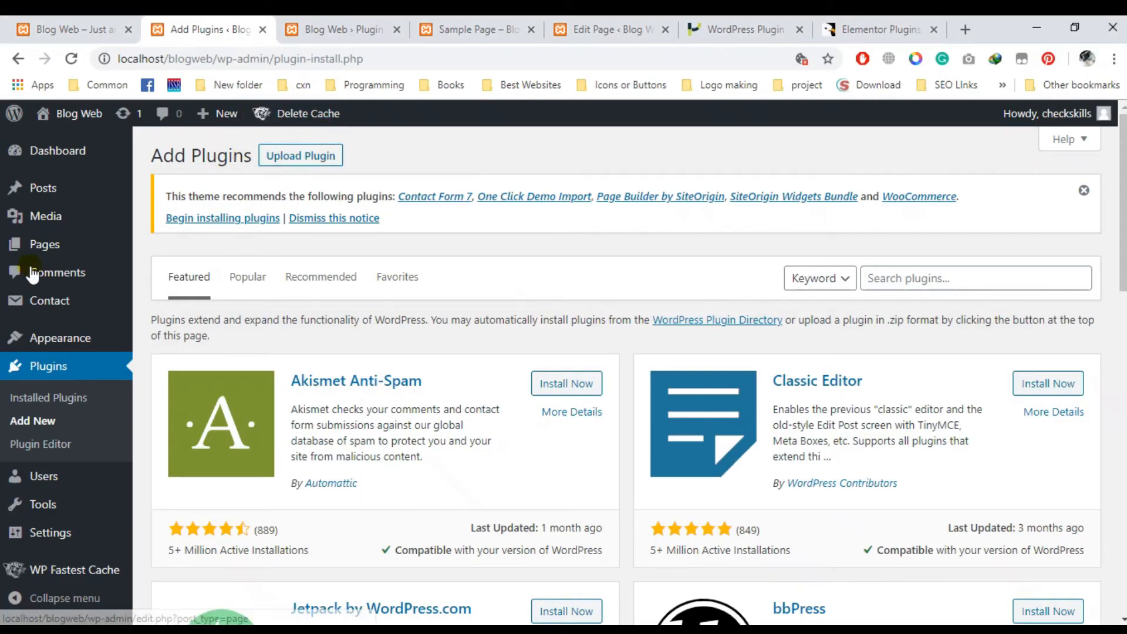
{"action": "left_click", "coordinate": [34, 422]}
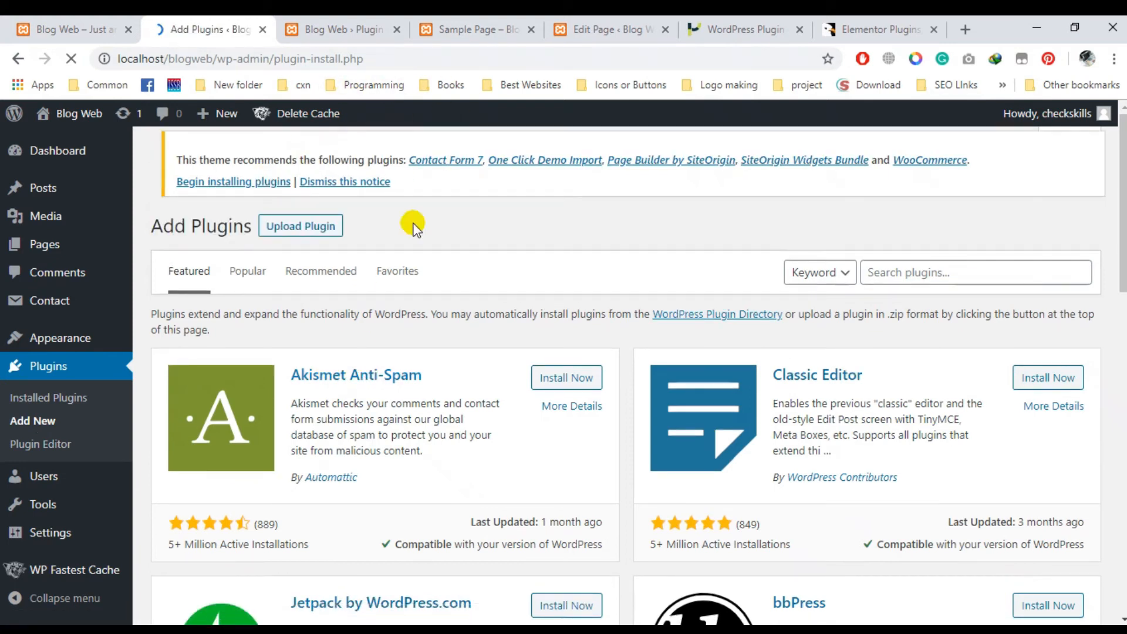
{"action": "left_click", "coordinate": [303, 156]}
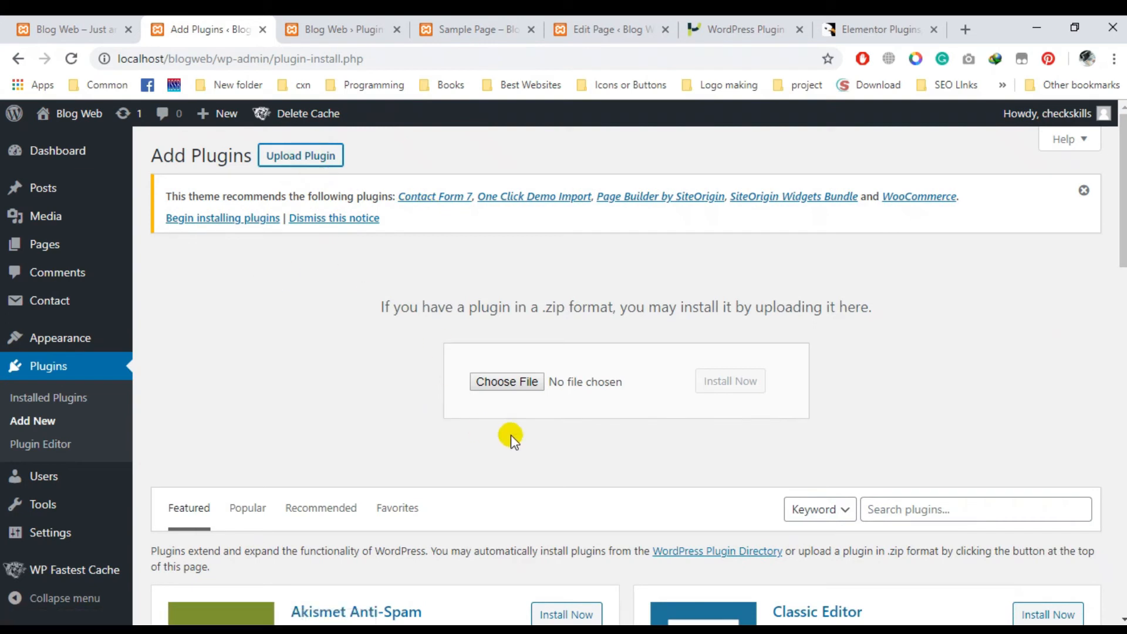
- Choose elementor.zip from the Wordpress Course folder in Downloads as the plugin file to upload
{"action": "left_click", "coordinate": [526, 386]}
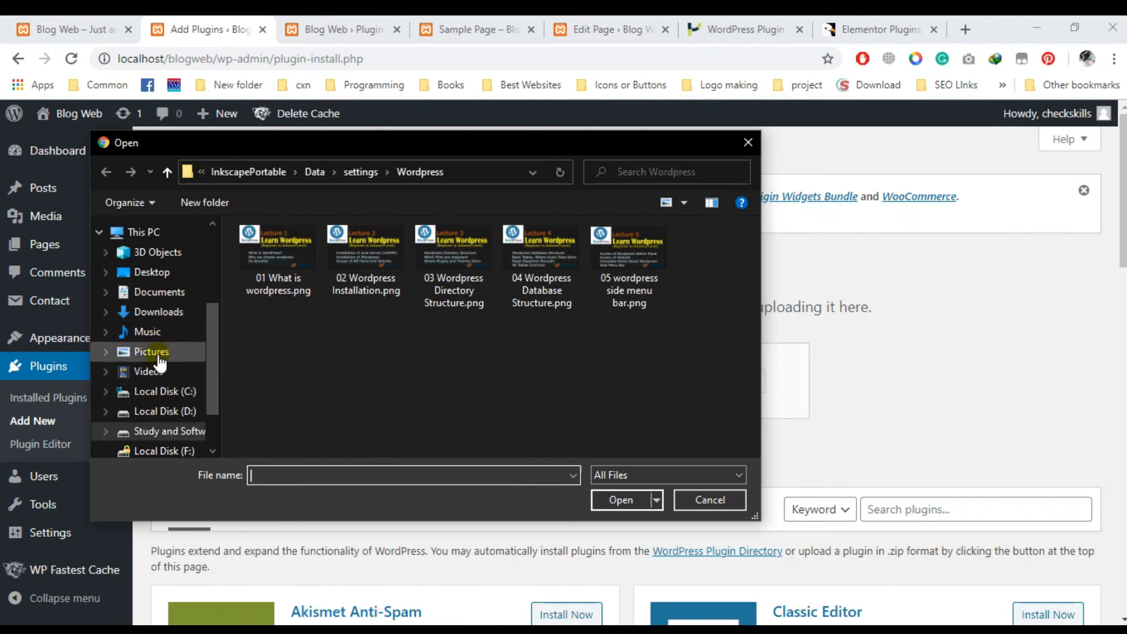
{"action": "left_click", "coordinate": [157, 313]}
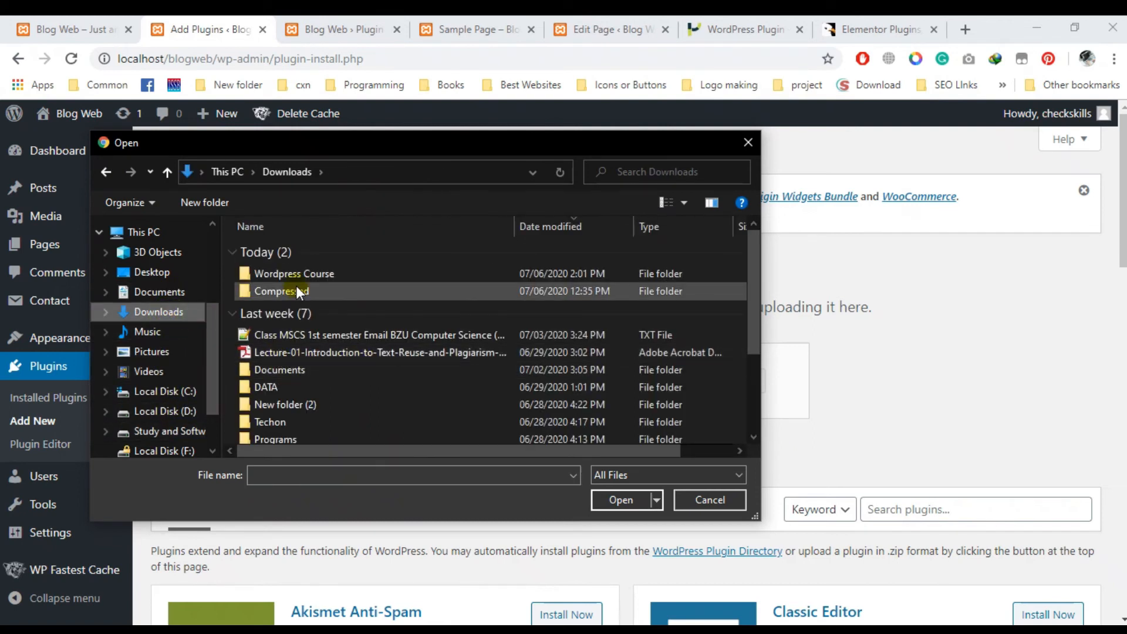
{"action": "left_click", "coordinate": [297, 290]}
{"action": "scroll", "coordinate": [312, 386], "scroll_direction": "down", "scroll_amount": 2}
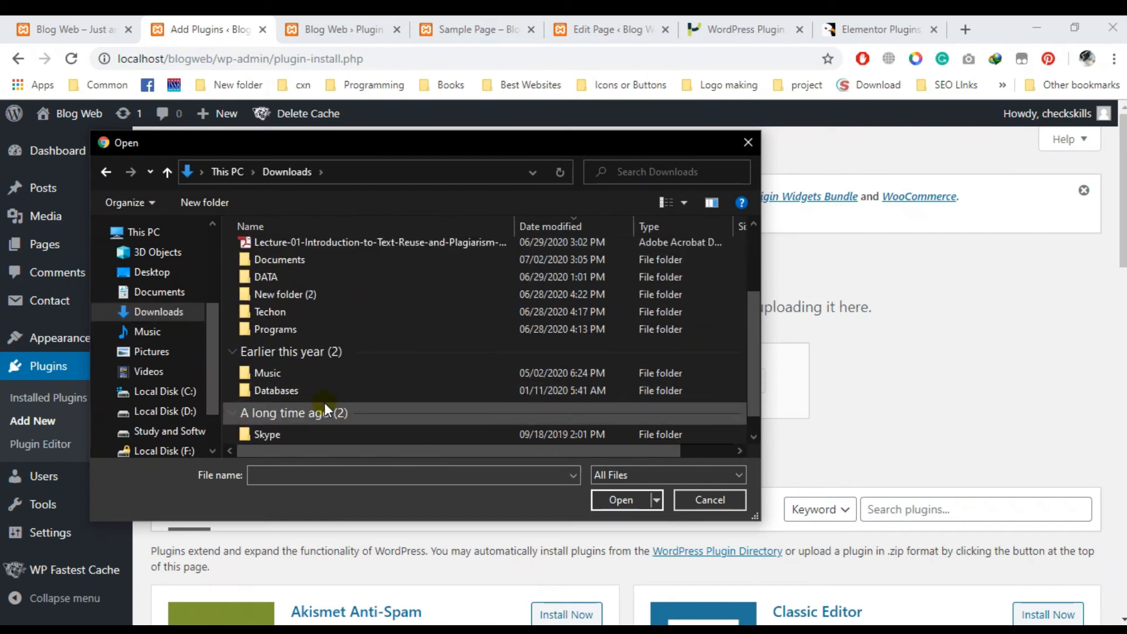
{"action": "scroll", "coordinate": [324, 402], "scroll_direction": "down", "scroll_amount": 1}
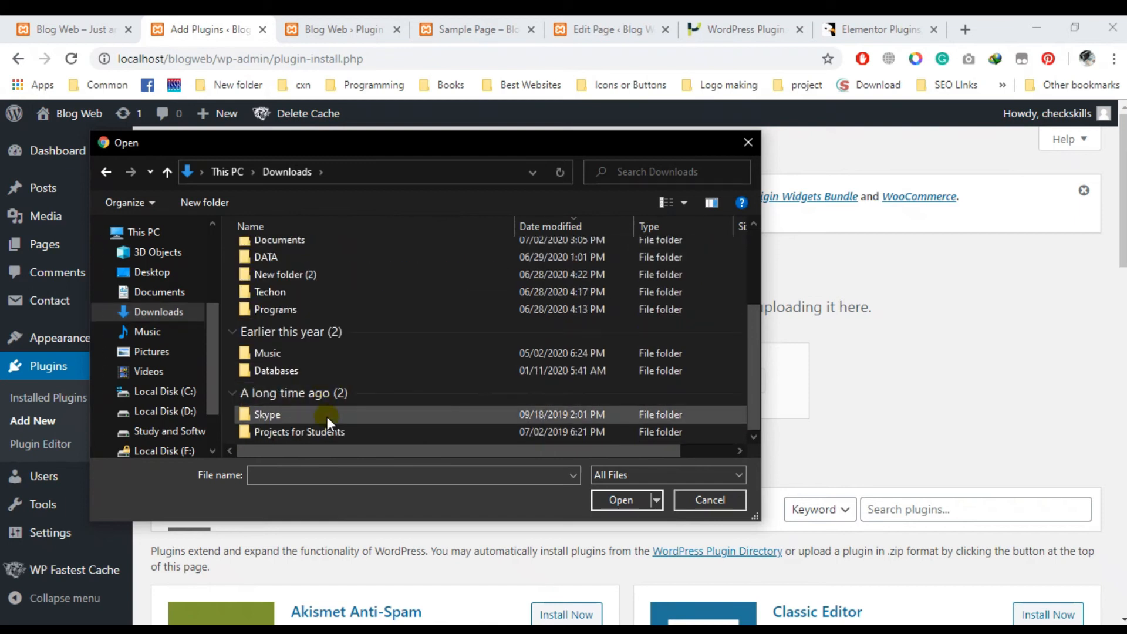
{"action": "scroll", "coordinate": [290, 361], "scroll_direction": "up", "scroll_amount": 2}
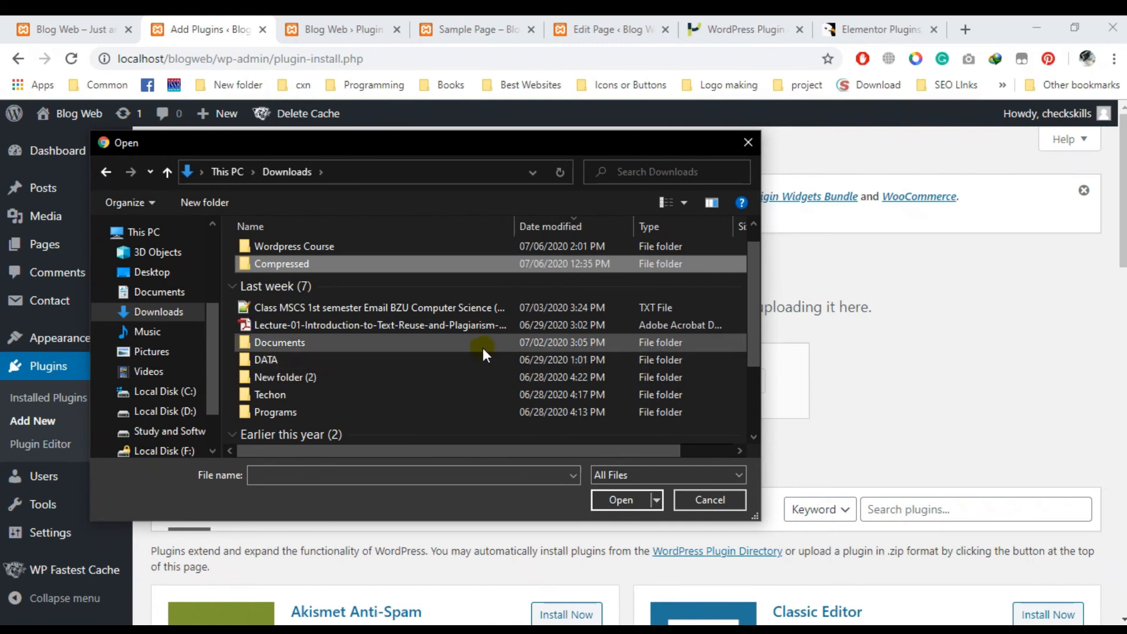
{"action": "scroll", "coordinate": [322, 406], "scroll_direction": "up", "scroll_amount": 1}
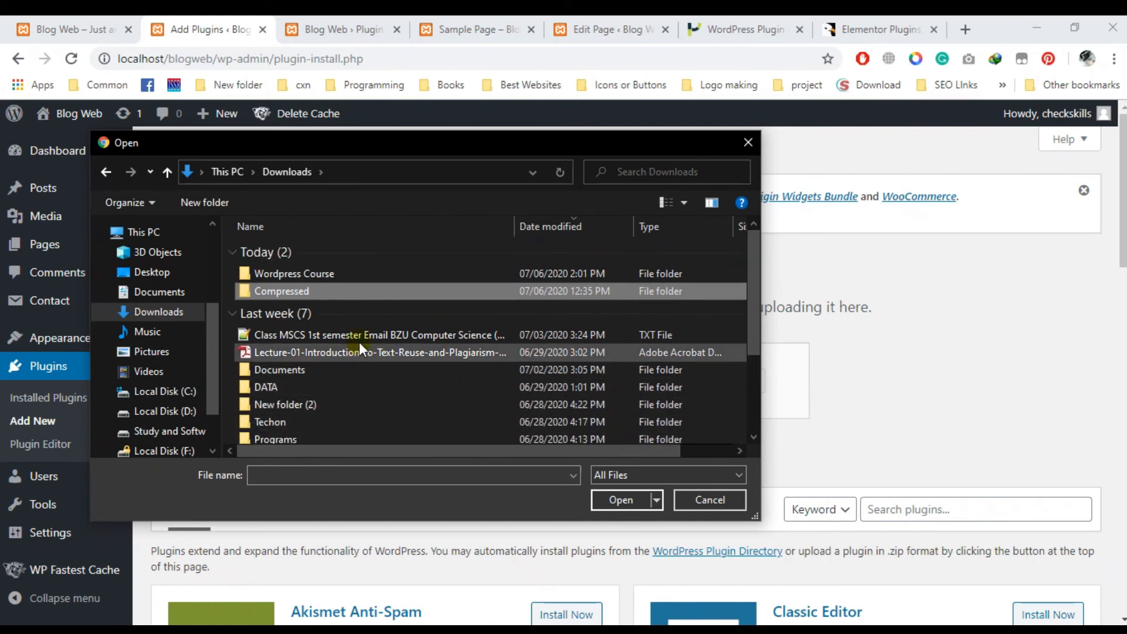
{"action": "double_click", "coordinate": [339, 275]}
{"action": "double_click", "coordinate": [276, 338]}
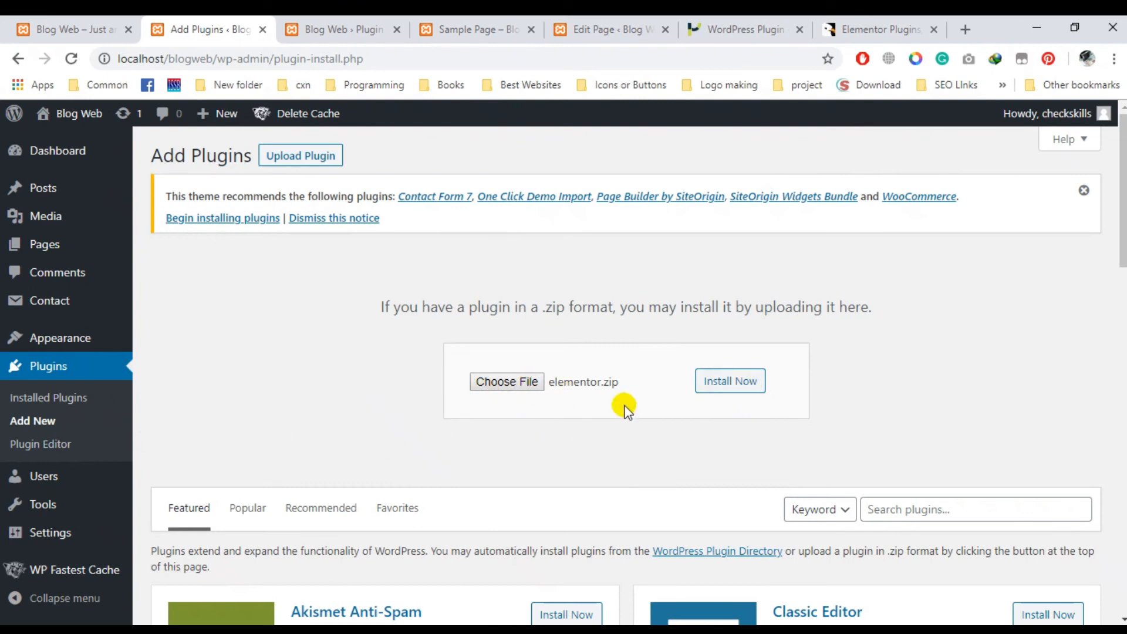
- Install the plugin from the chosen elementor.zip file and activate it
{"action": "left_click", "coordinate": [735, 386]}
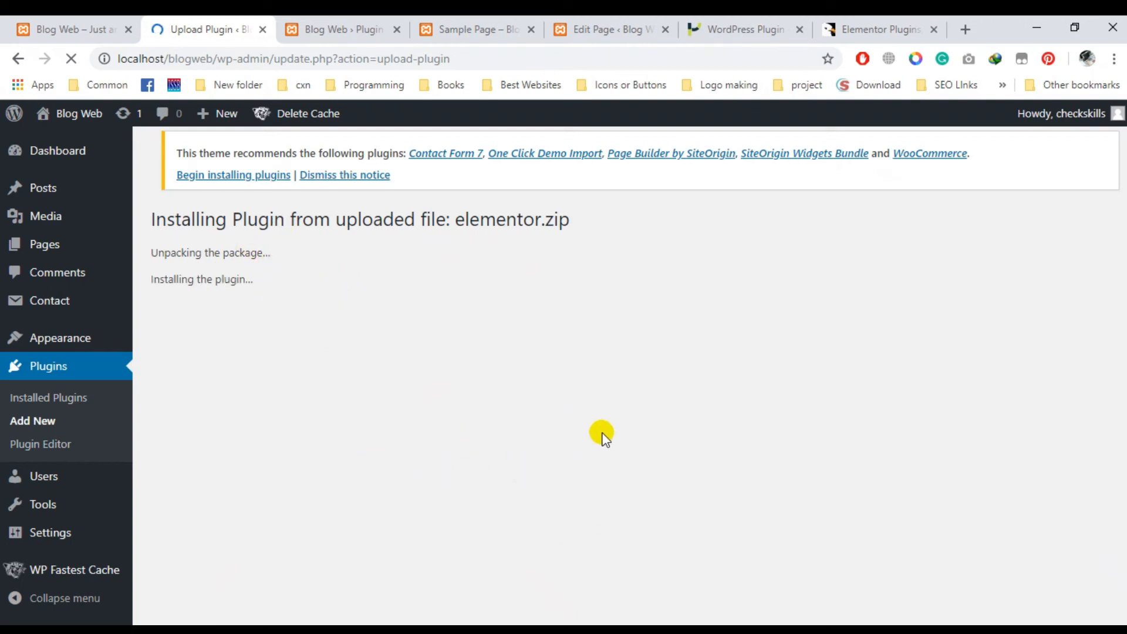
{"action": "left_click_drag", "start_coordinate": [154, 283], "coordinate": [257, 294]}
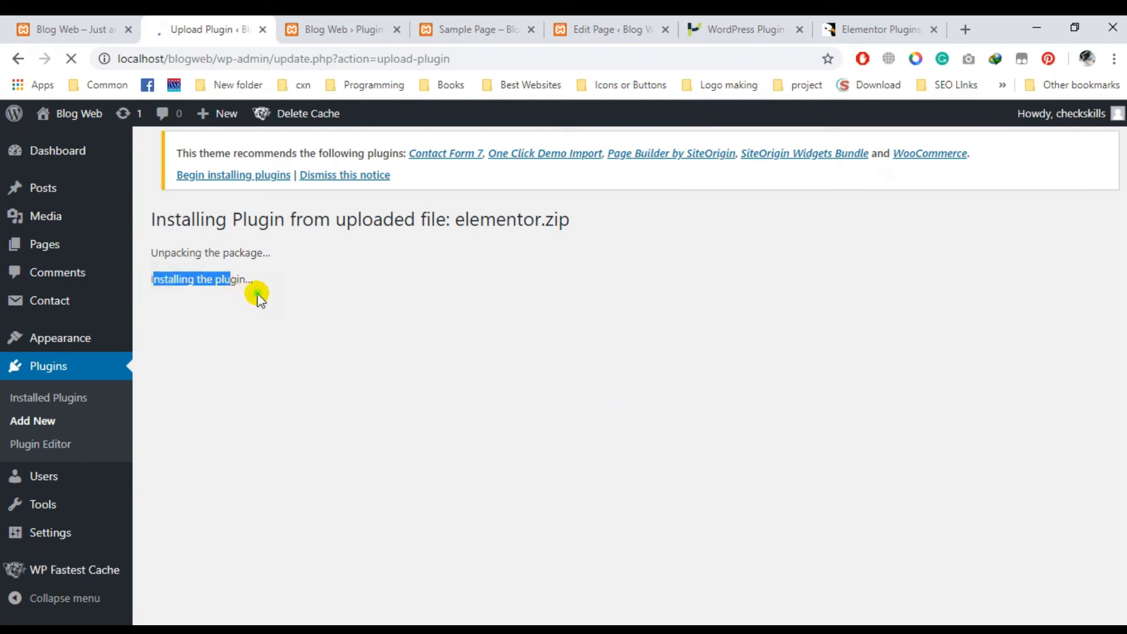
{"action": "left_click", "coordinate": [257, 294]}
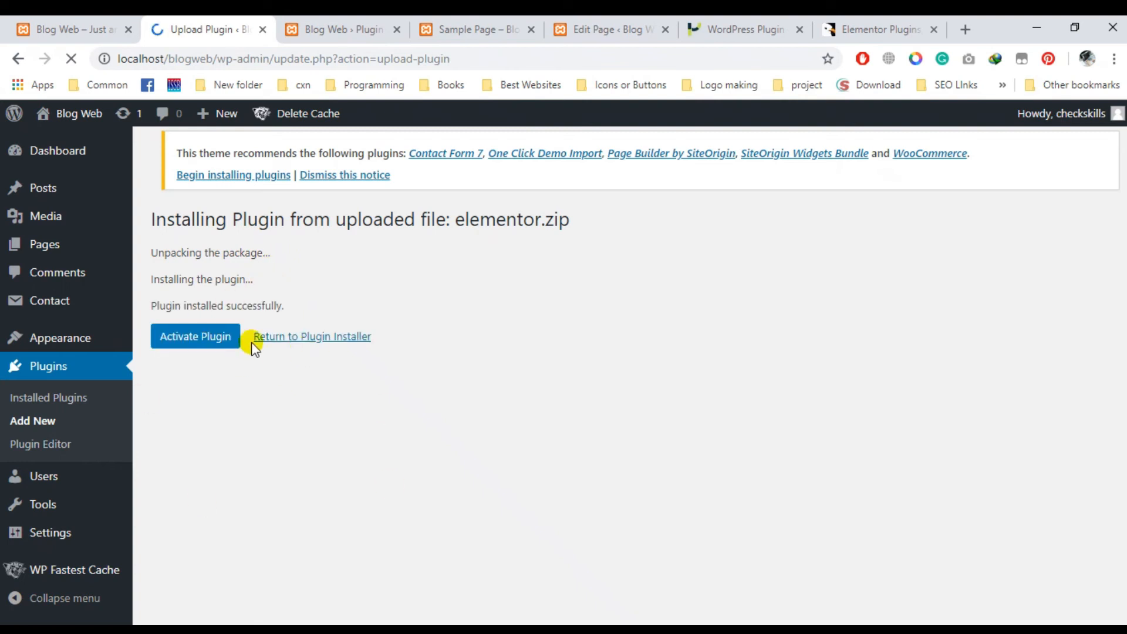
{"action": "left_click", "coordinate": [182, 347]}
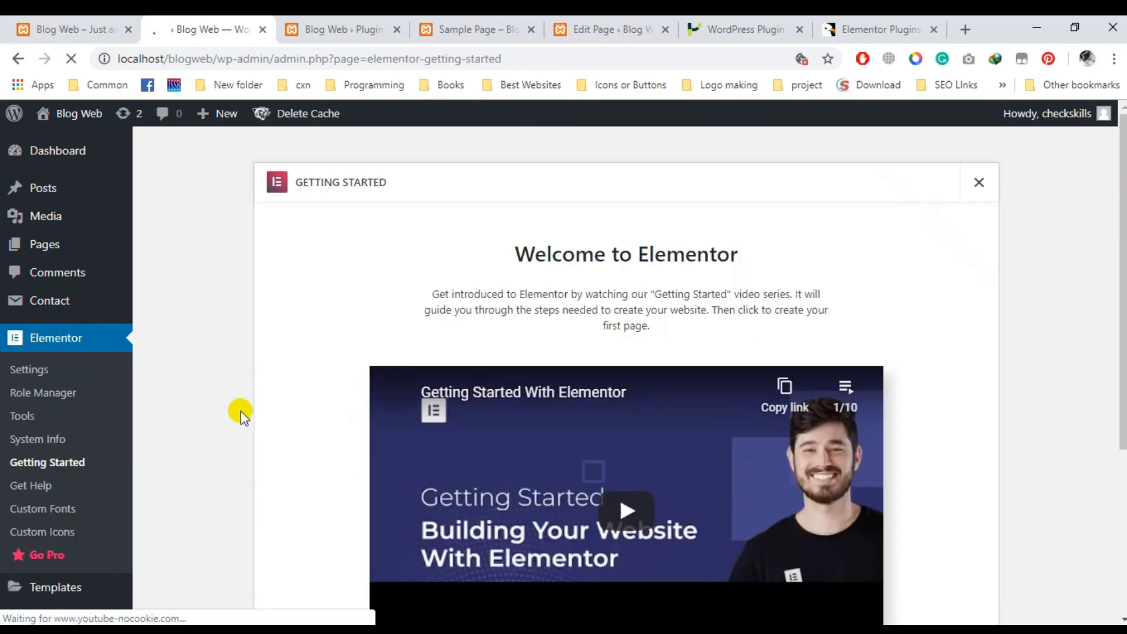
{"action": "scroll", "coordinate": [240, 410], "scroll_direction": "down", "scroll_amount": 4}
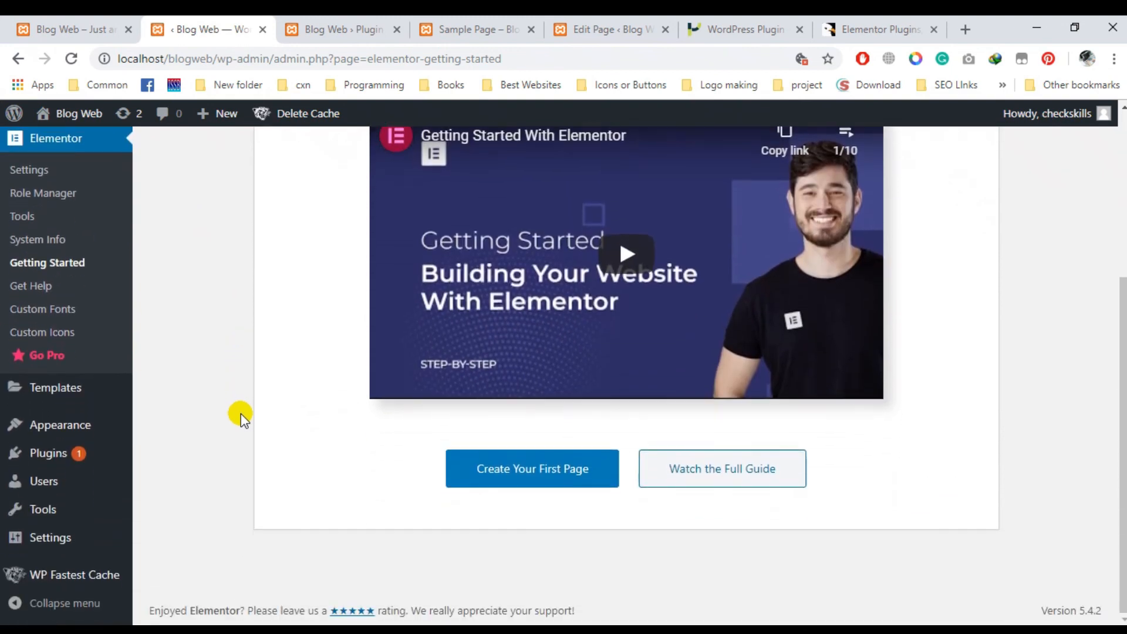
{"action": "scroll", "coordinate": [259, 430], "scroll_direction": "up", "scroll_amount": 5}
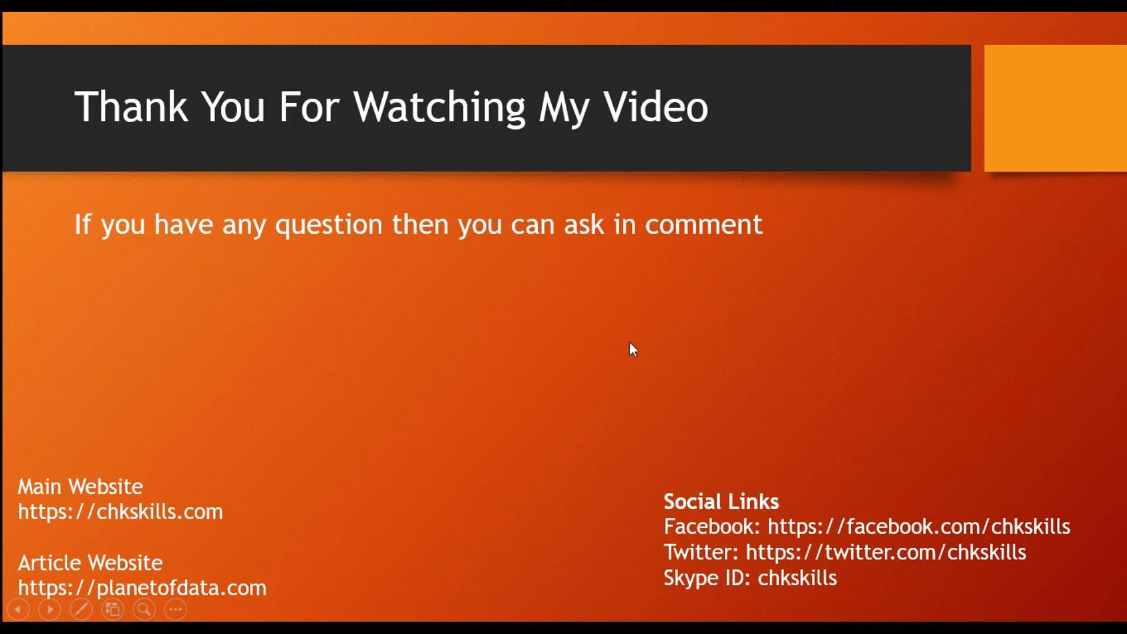
{"action": "left_click", "coordinate": [283, 403]}
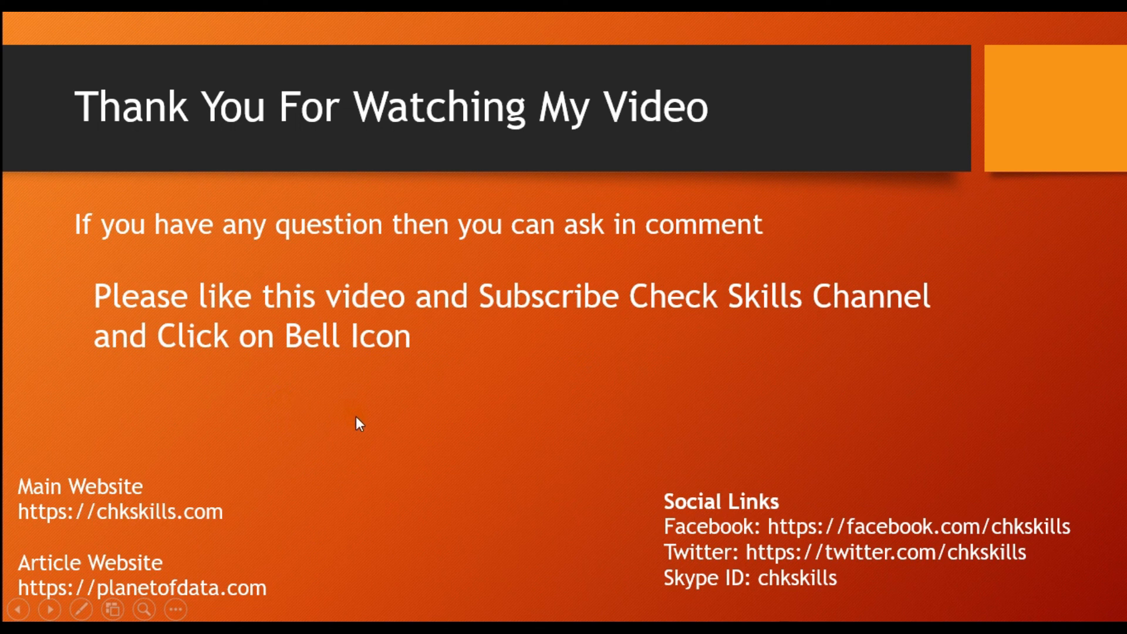
{"action": "left_click", "coordinate": [452, 414]}
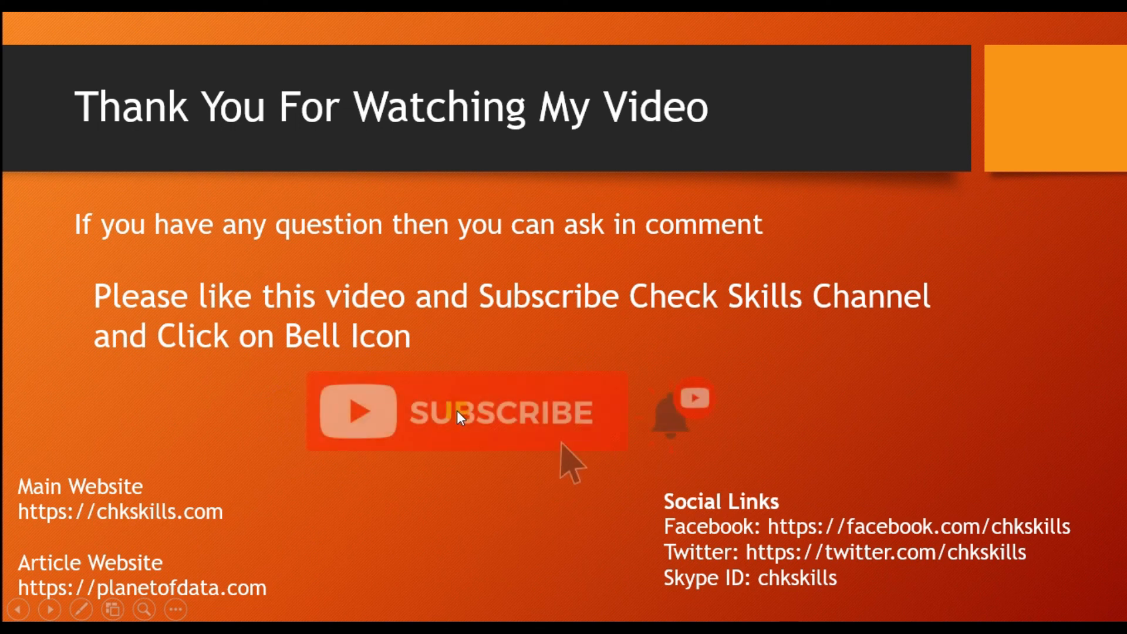